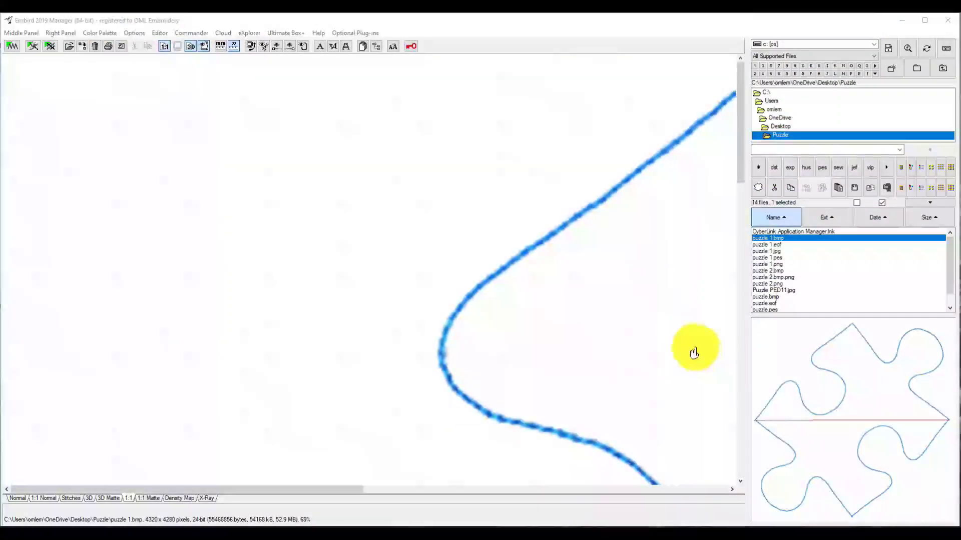
- Switch to Embird Studio and open the user-defined pattern editor at its outline and motif samples
left_click(35, 48)
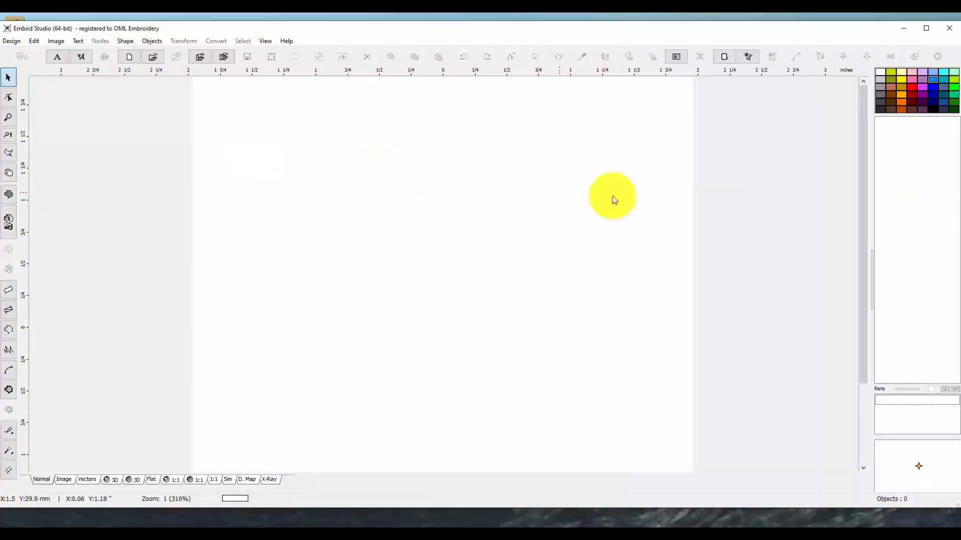
left_click(676, 57)
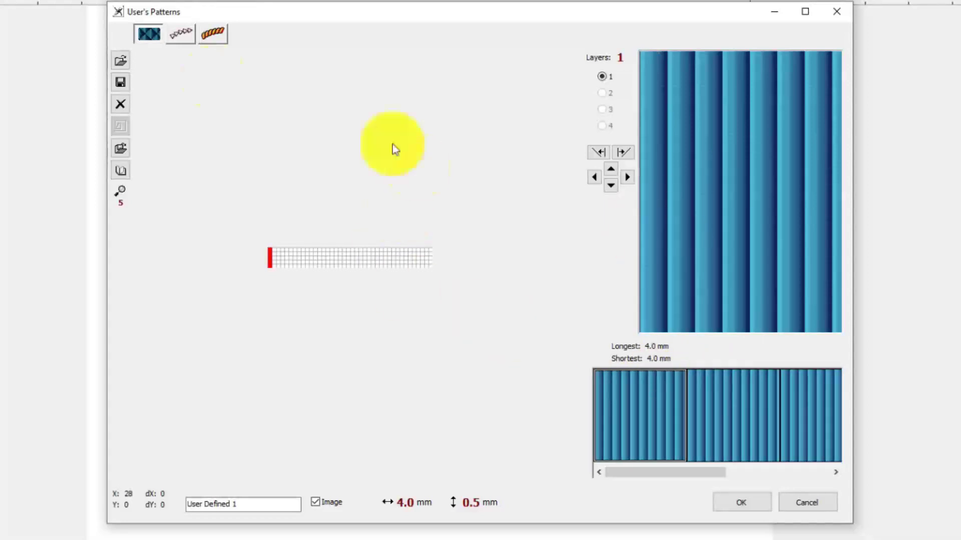
left_click(182, 35)
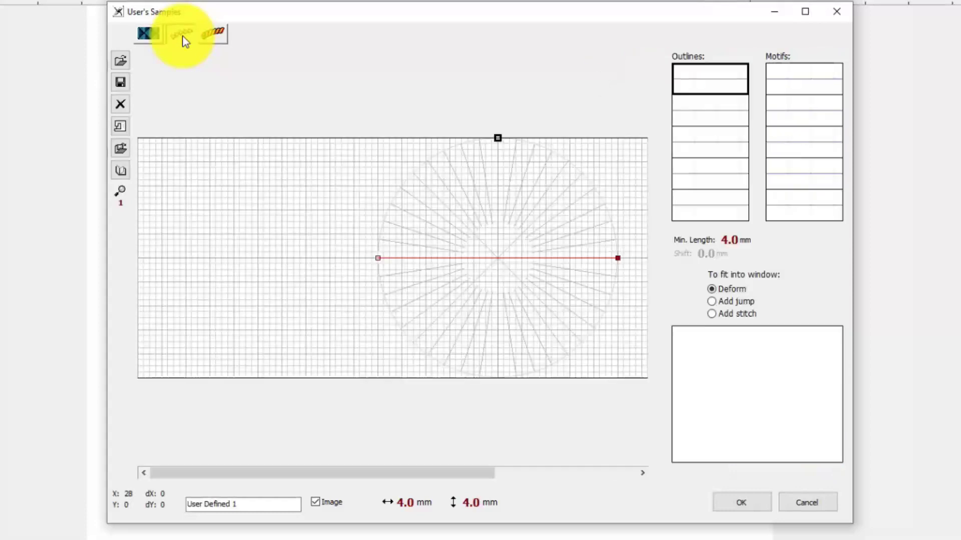
left_click(212, 34)
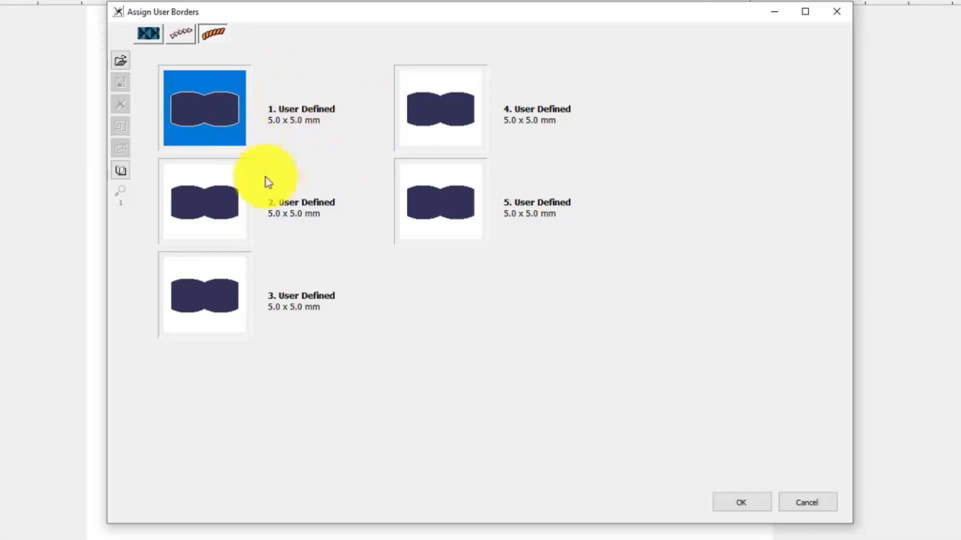
left_click(184, 36)
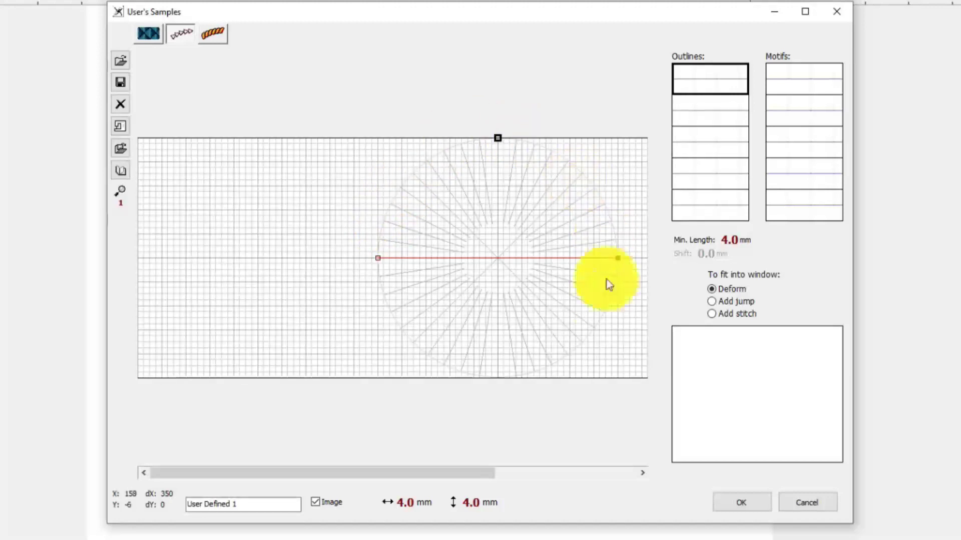
- Select the first motif slot and name the sample Puzzle Piece
left_click(803, 78)
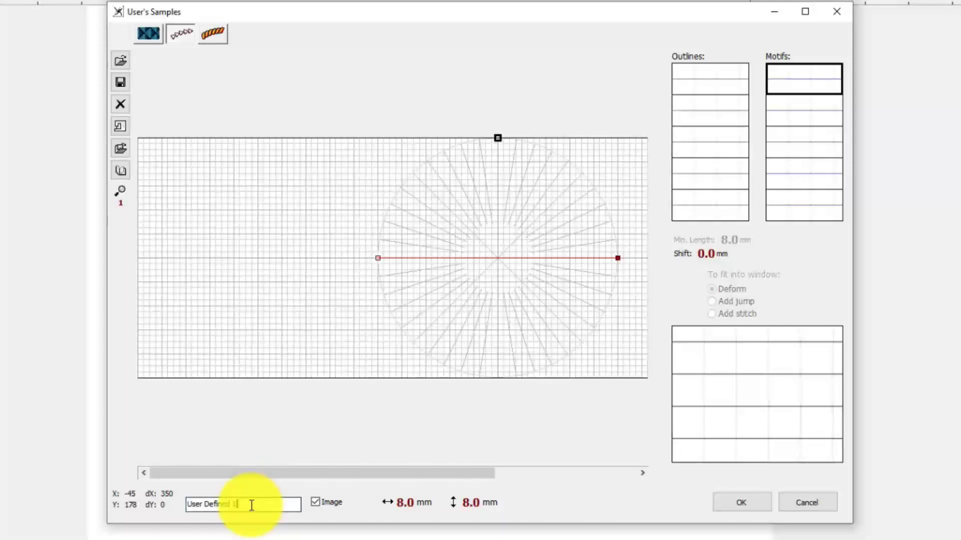
left_click_drag(251, 504, 207, 502)
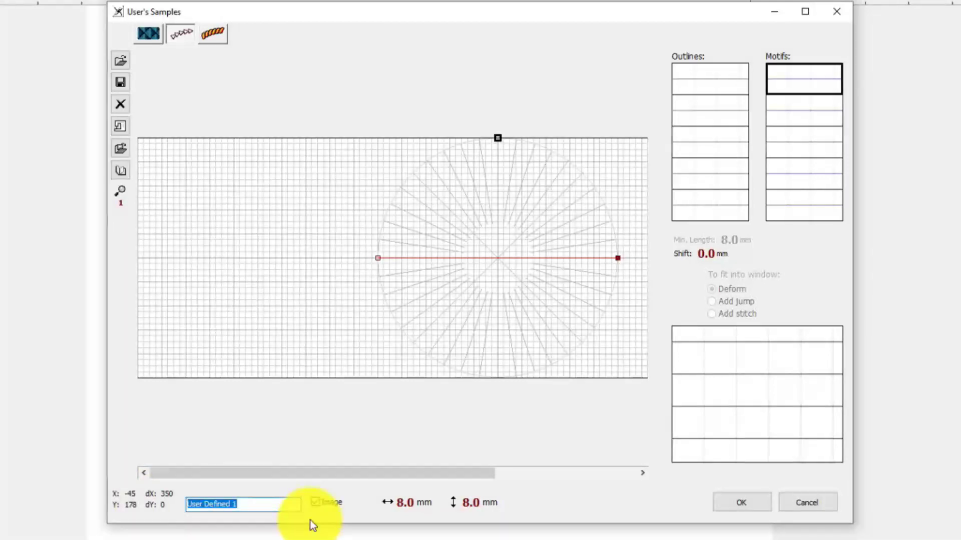
type("Puzzle ")
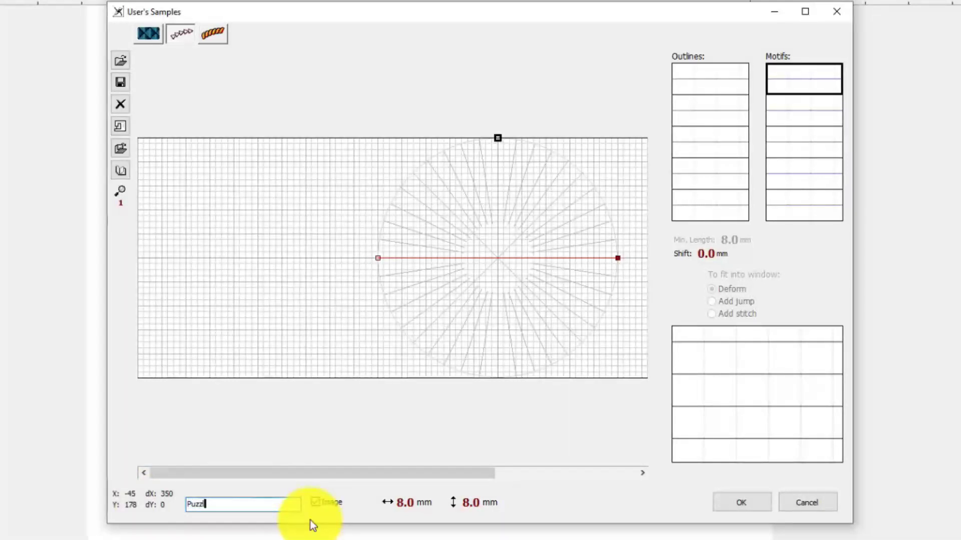
type("Piece")
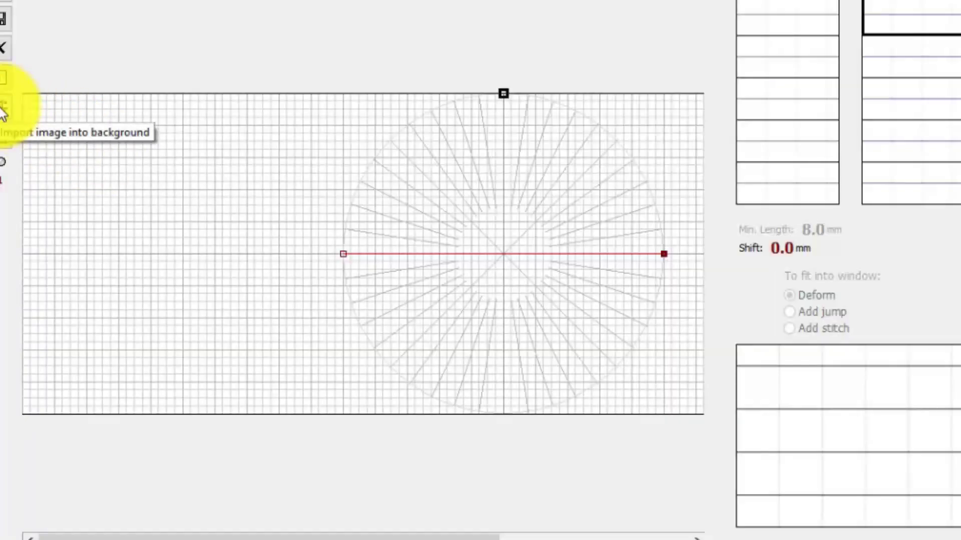
- Import puzzle 2.bmp as the background image of the sample grid
left_click(2, 112)
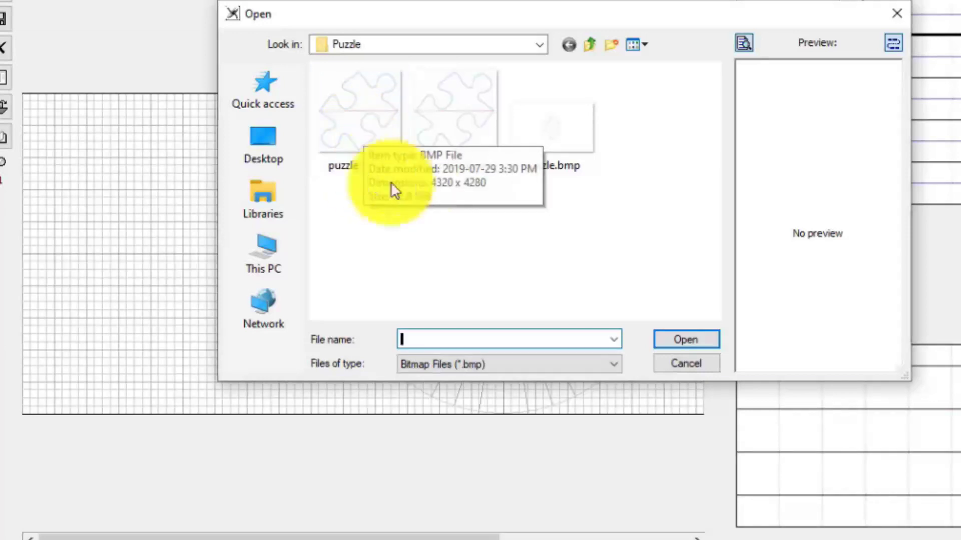
left_click(459, 120)
left_click(676, 340)
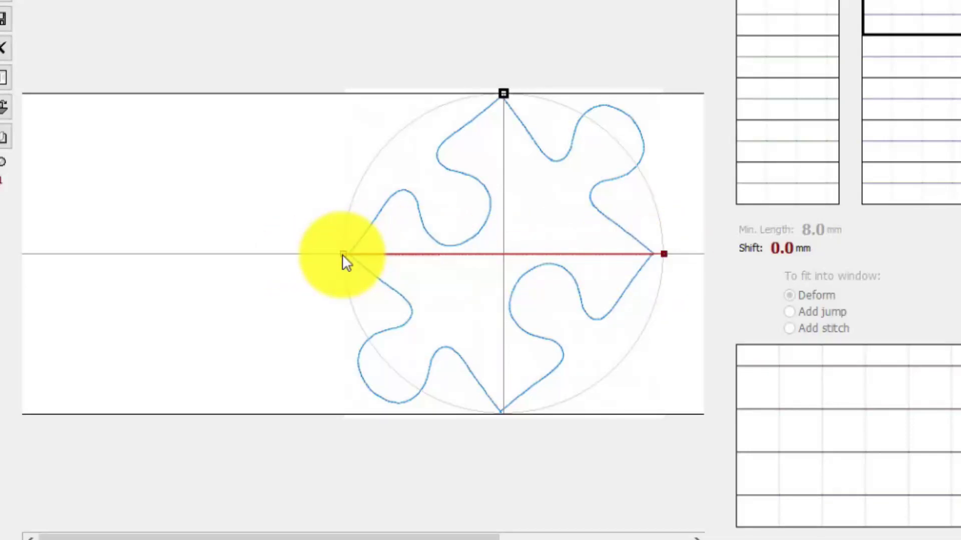
- Insert several nodes into the motif's red line and move them around freely over the puzzle template
left_click(663, 254)
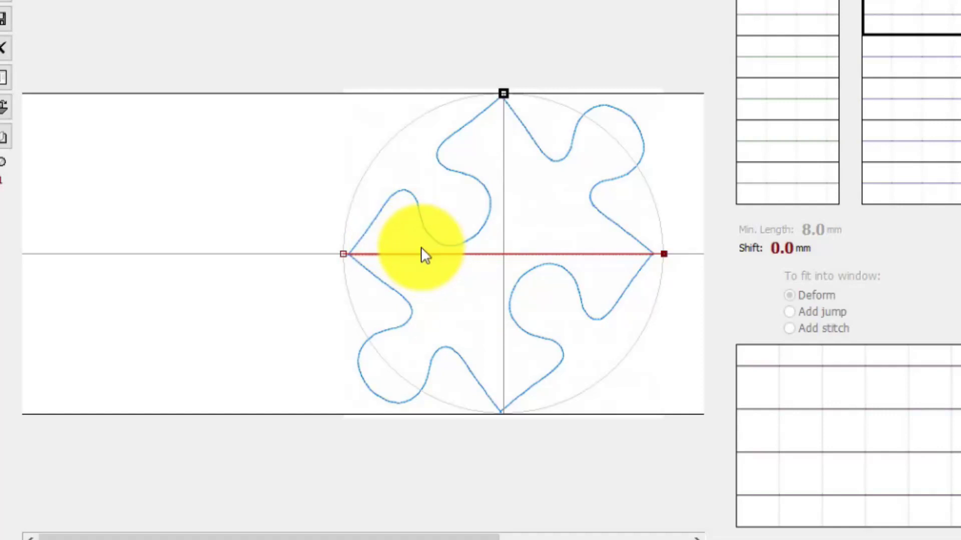
left_click_drag(407, 255, 425, 148)
left_click(521, 189)
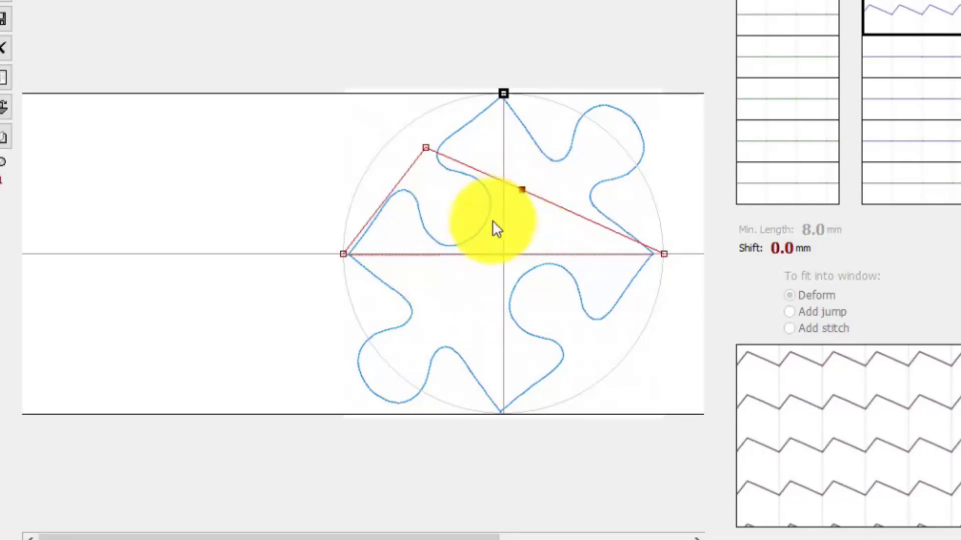
mouse_move(520, 189)
left_mouse_down()
mouse_move(434, 236)
mouse_move(429, 366)
left_mouse_up()
left_click_drag(527, 315, 510, 205)
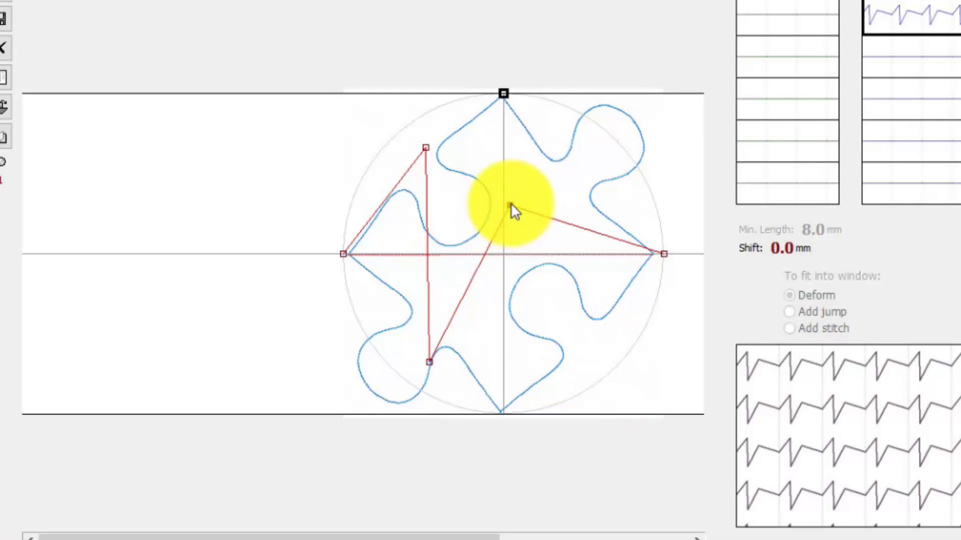
left_click_drag(429, 362, 446, 180)
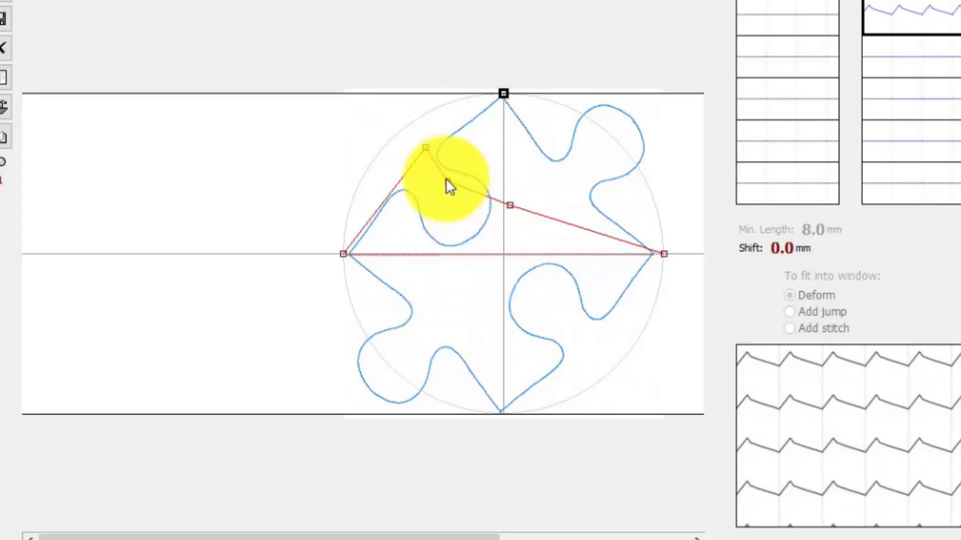
left_click(426, 147)
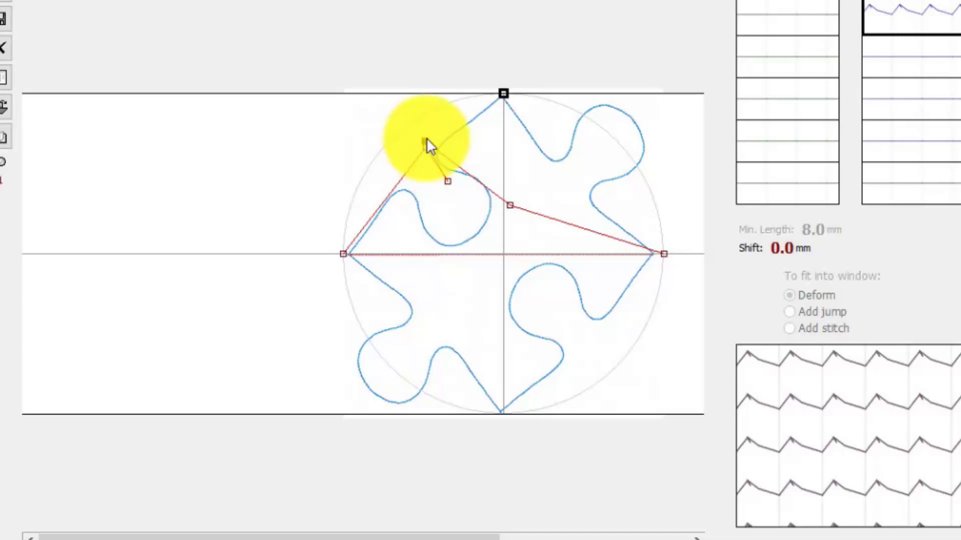
left_click_drag(427, 142, 510, 152)
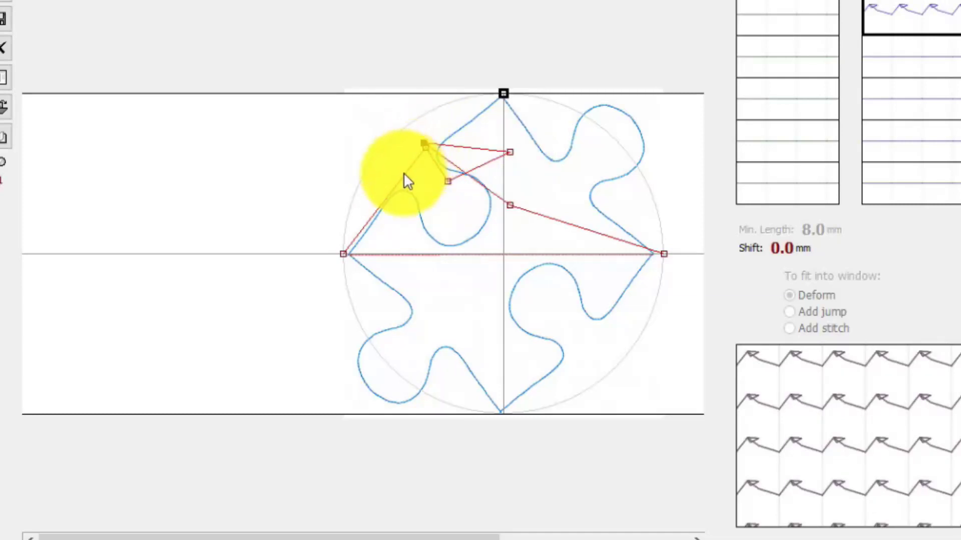
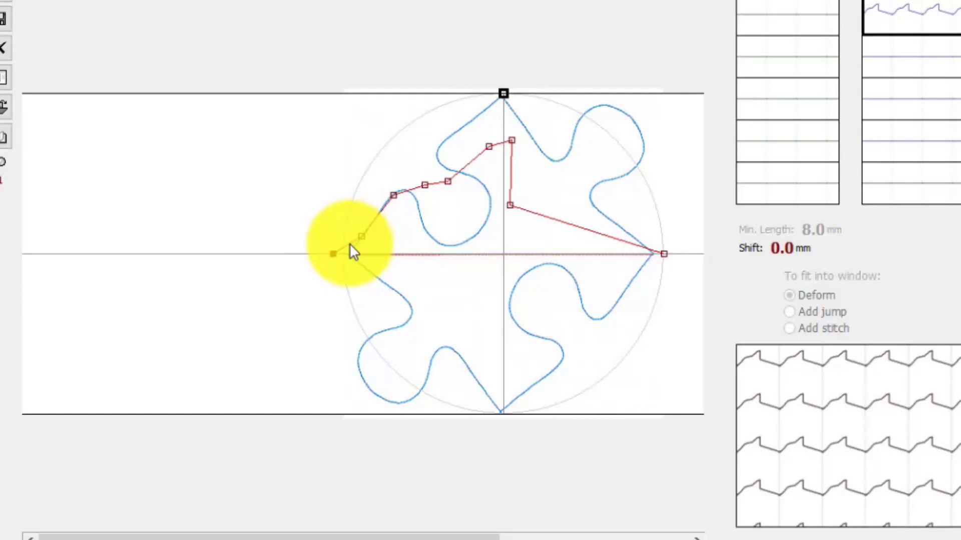
- Fit the motif line's nodes to the puzzle outline from its left corner, over the small bump and around the rounded lobe beside it
mouse_move(347, 244)
left_mouse_down()
mouse_move(350, 252)
mouse_move(334, 252)
mouse_move(344, 252)
left_mouse_up()
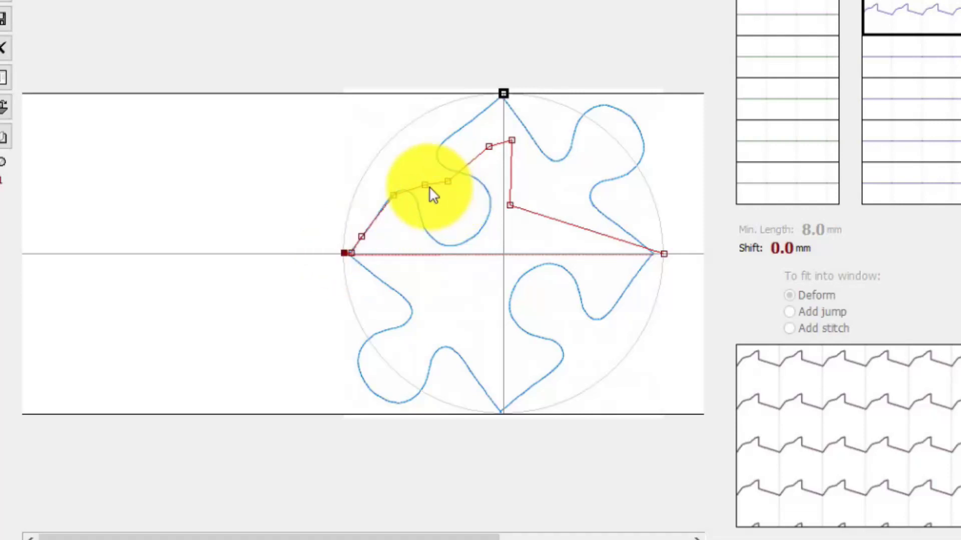
left_click(392, 194)
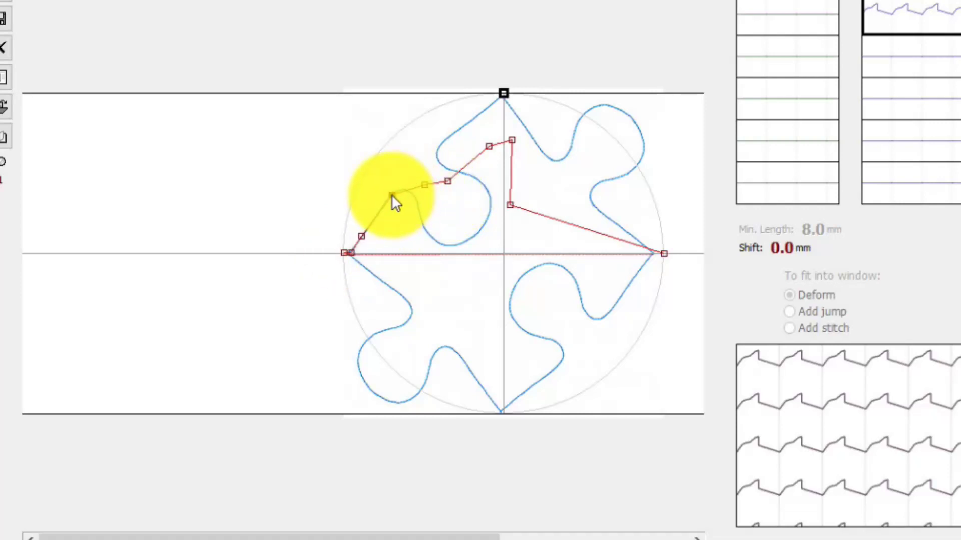
mouse_move(425, 185)
left_mouse_down()
mouse_move(408, 187)
mouse_move(420, 202)
left_mouse_up()
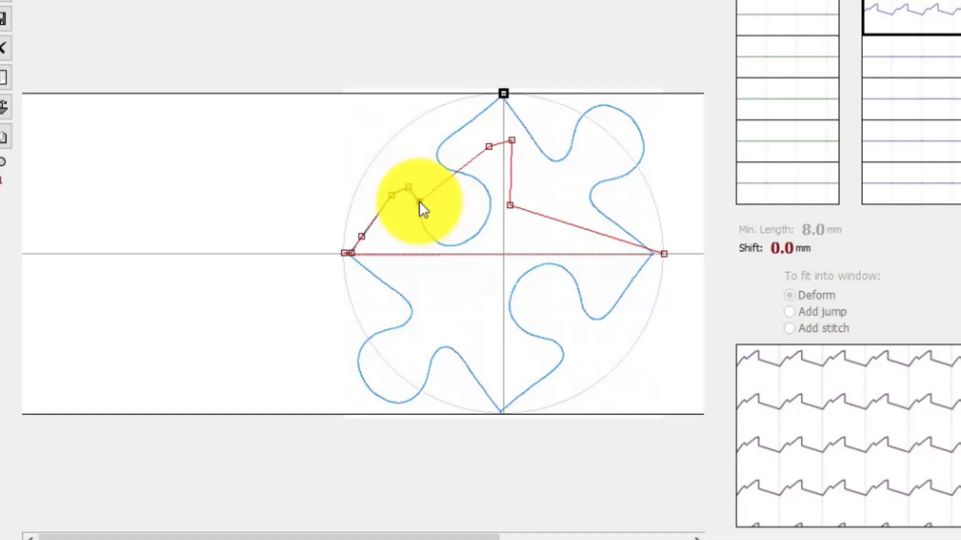
left_click_drag(488, 153, 424, 222)
left_click_drag(511, 141, 431, 239)
left_click_drag(511, 204, 486, 186)
left_click(507, 236)
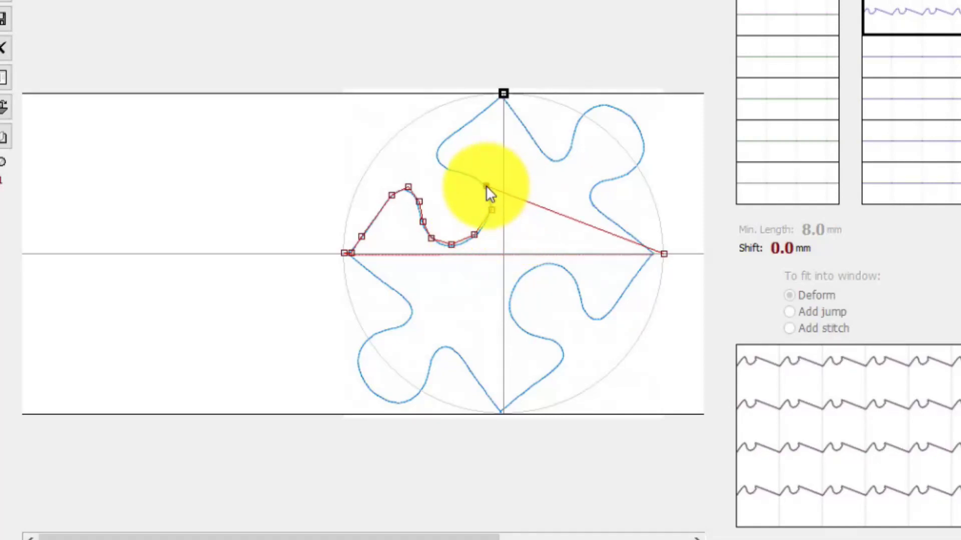
- Continue tracing the puzzle outline with nodes from the rounded lobe, around the inner notch and up to the top corner
left_click_drag(541, 208, 467, 174)
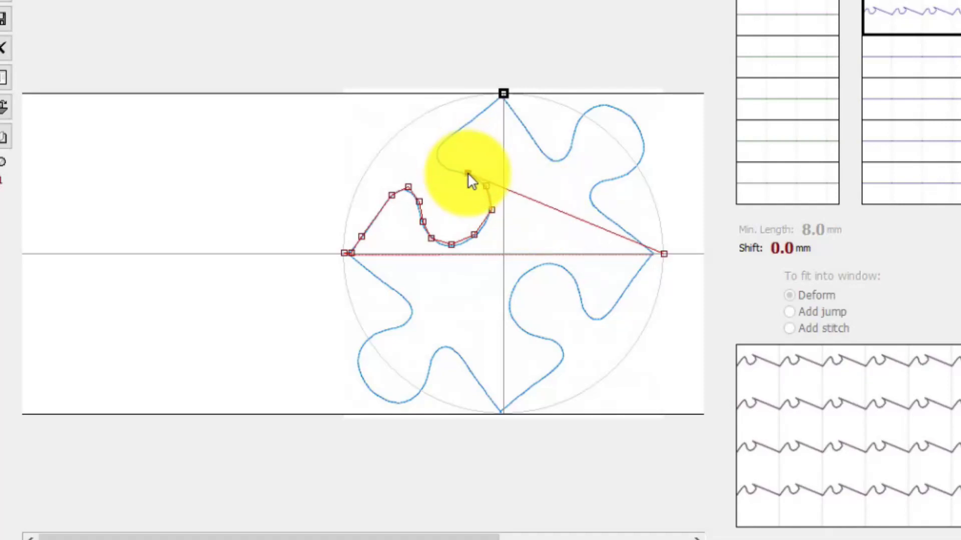
left_click_drag(522, 196, 449, 169)
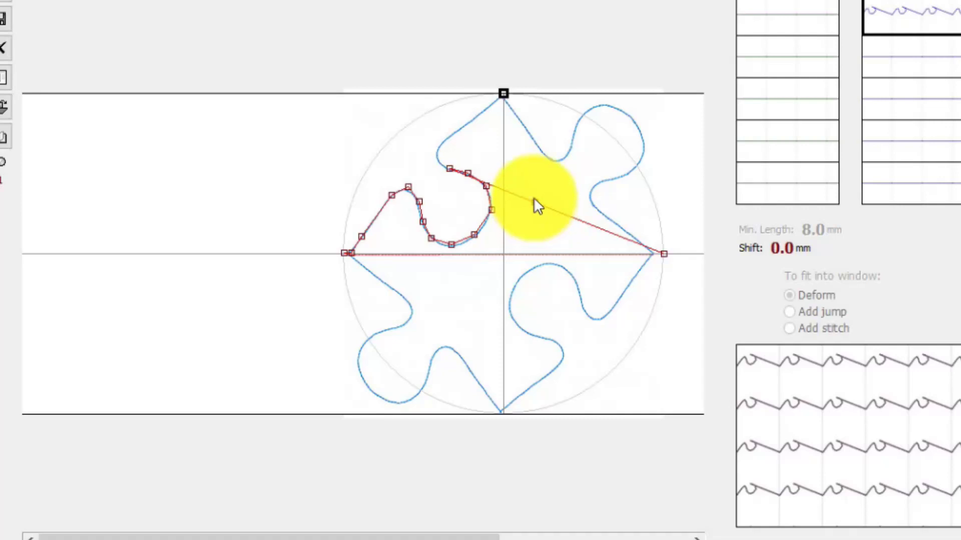
left_click_drag(533, 200, 440, 160)
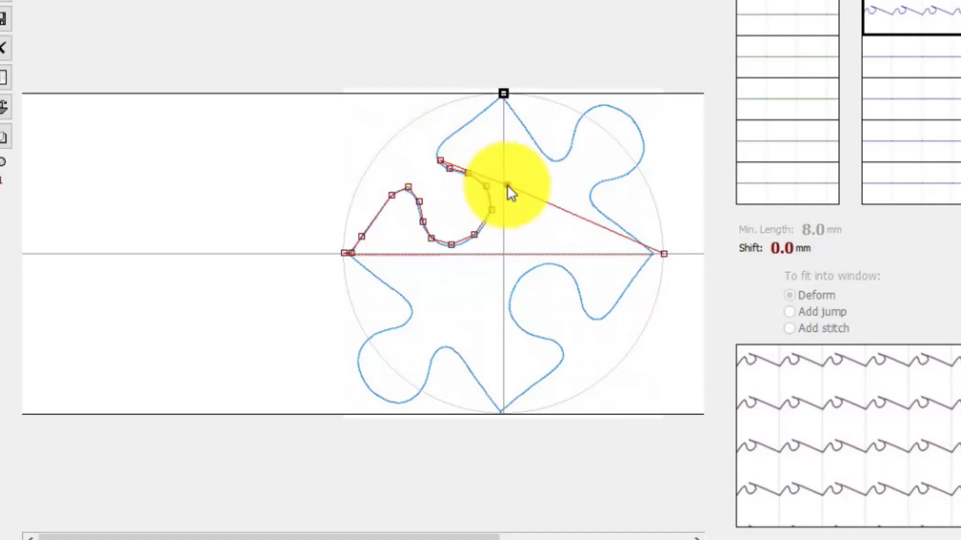
left_click(506, 185)
left_click_drag(507, 185, 439, 147)
left_click_drag(499, 174, 462, 128)
left_click_drag(506, 157, 500, 95)
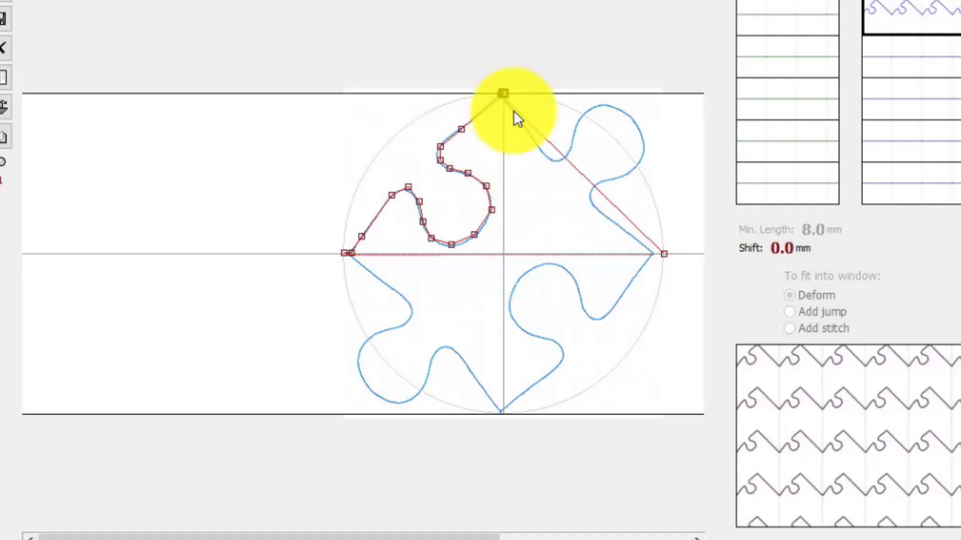
- Trace the outline with nodes from the top corner through the dip and up to the top of the right-hand knob
left_click_drag(546, 137, 569, 152)
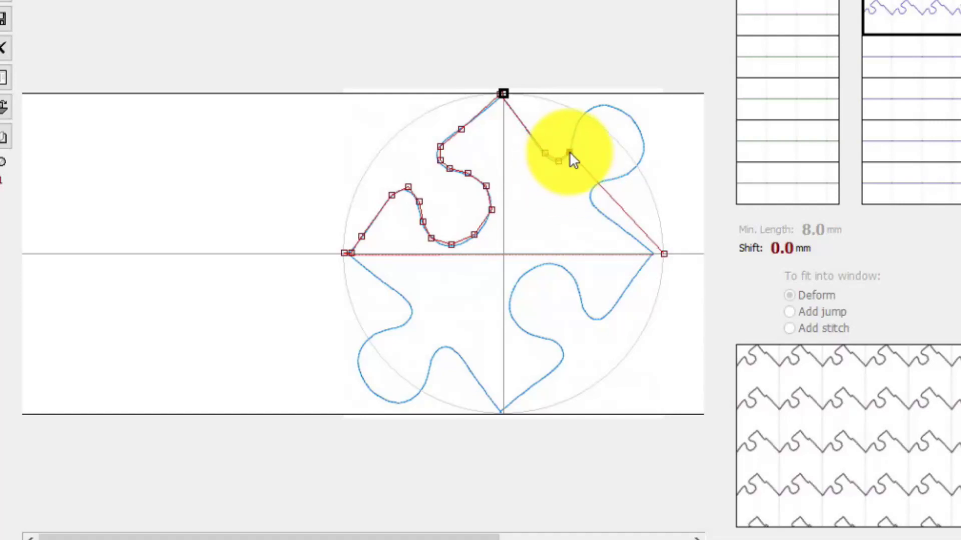
left_click_drag(593, 176, 579, 126)
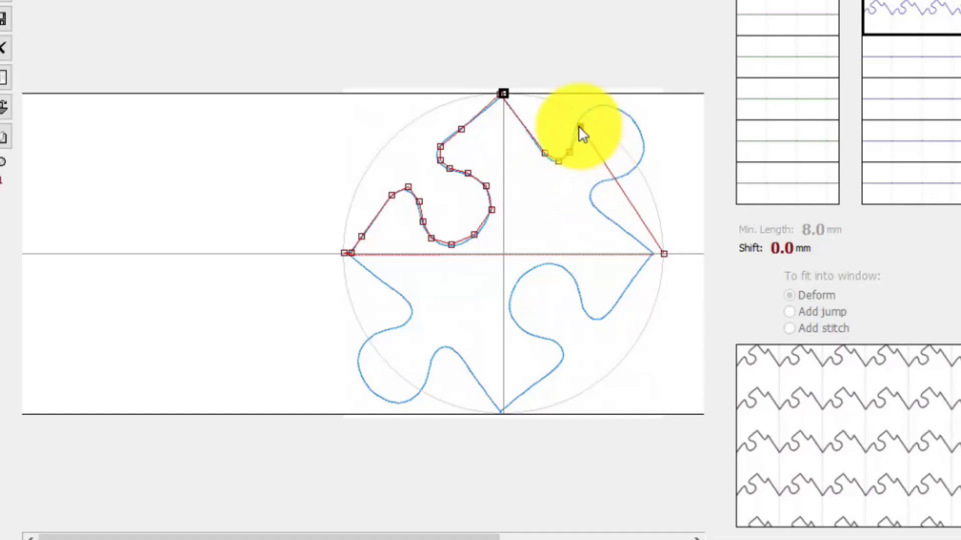
left_click(608, 169)
left_click_drag(608, 168, 591, 114)
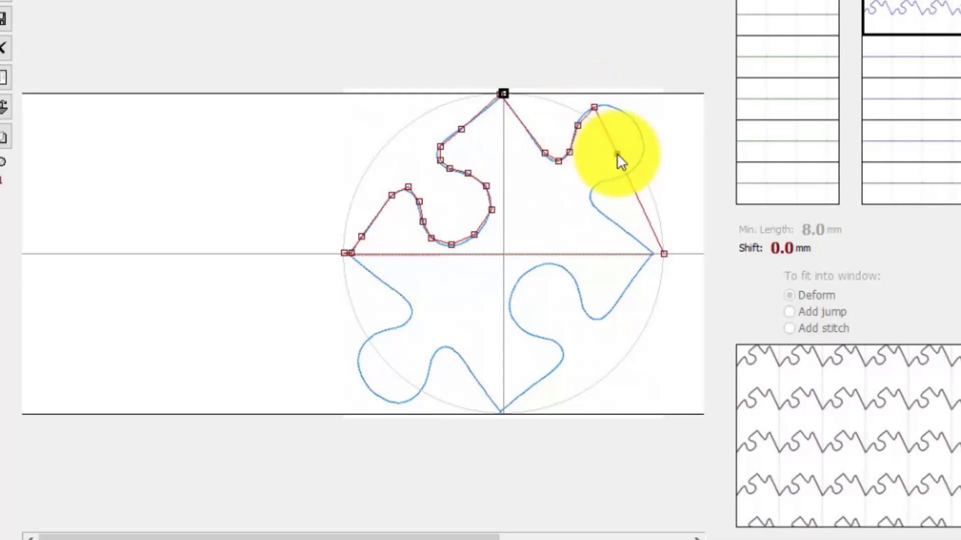
left_click(616, 107)
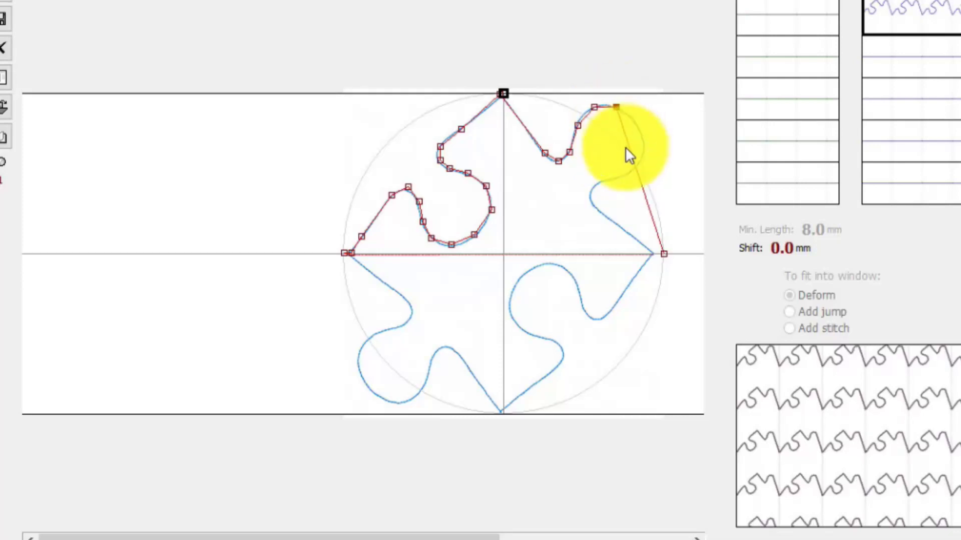
- Place nodes down the outer side of the right-hand knob, around its neck and out to the puzzle piece's right corner
left_click(637, 123)
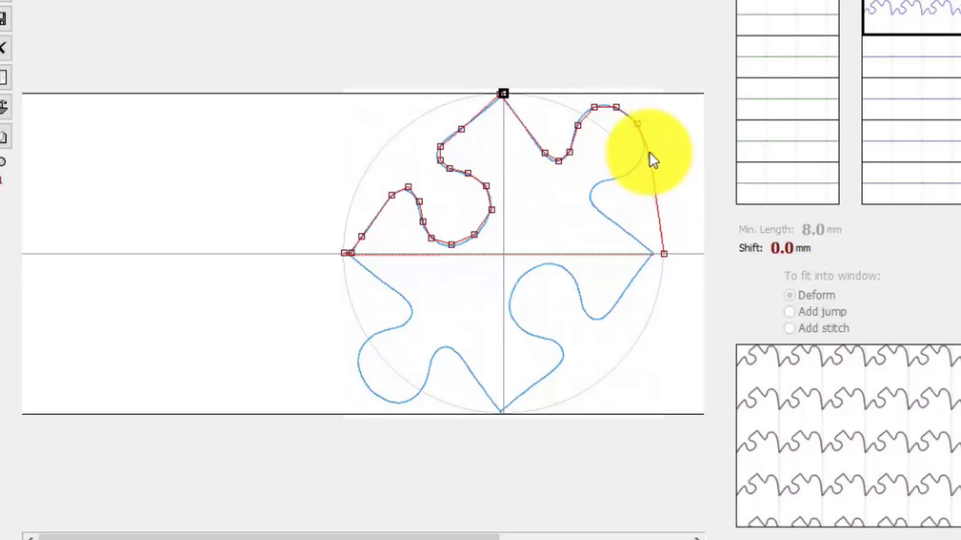
left_click(644, 146)
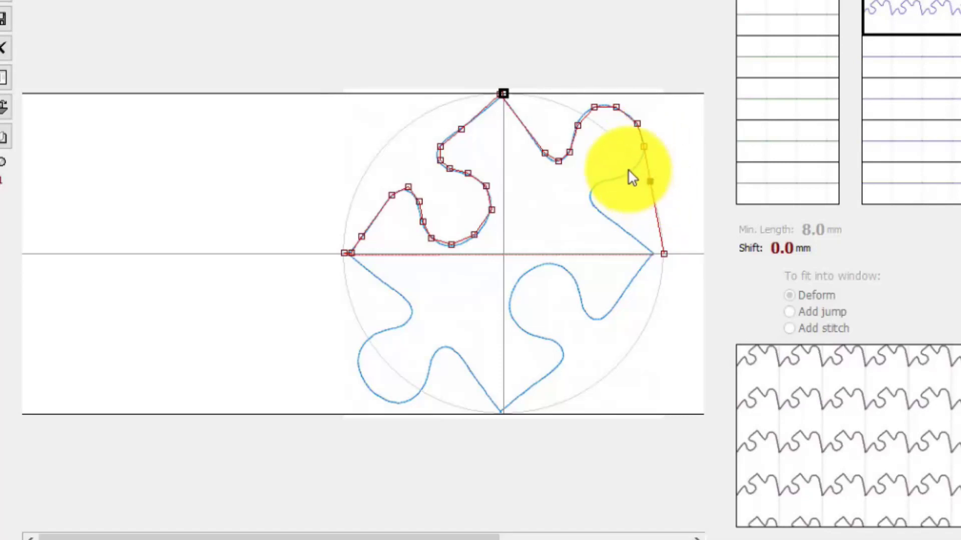
left_click(638, 164)
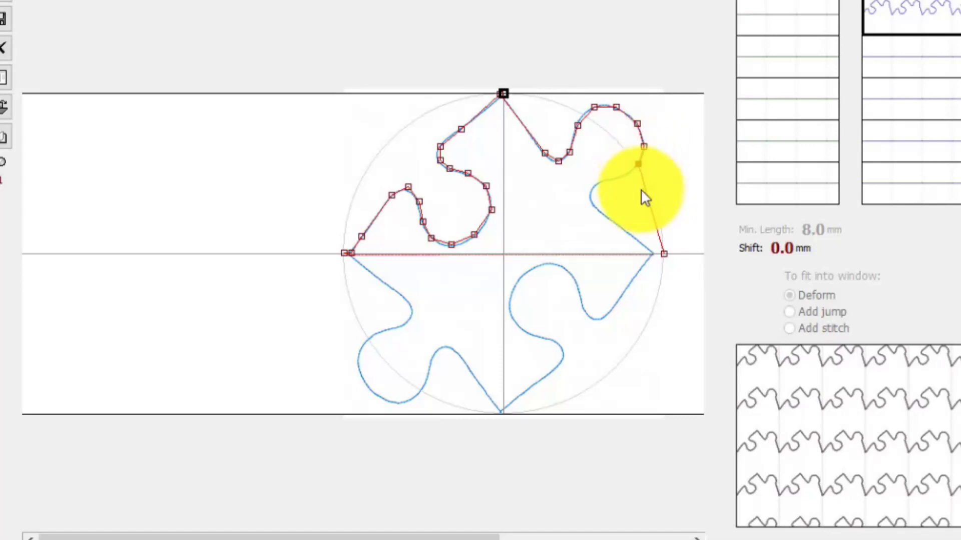
left_click_drag(648, 197, 619, 178)
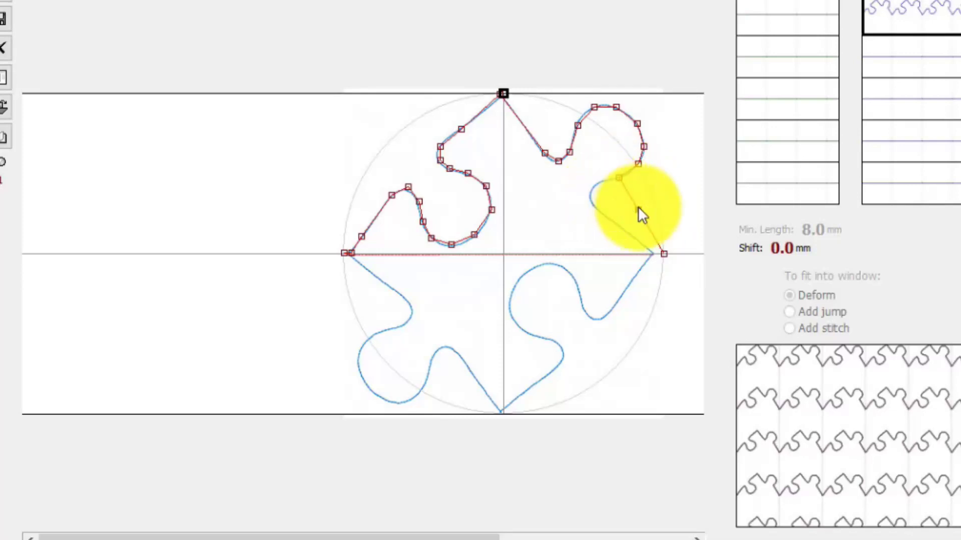
left_click_drag(638, 213, 651, 252)
left_click(627, 230)
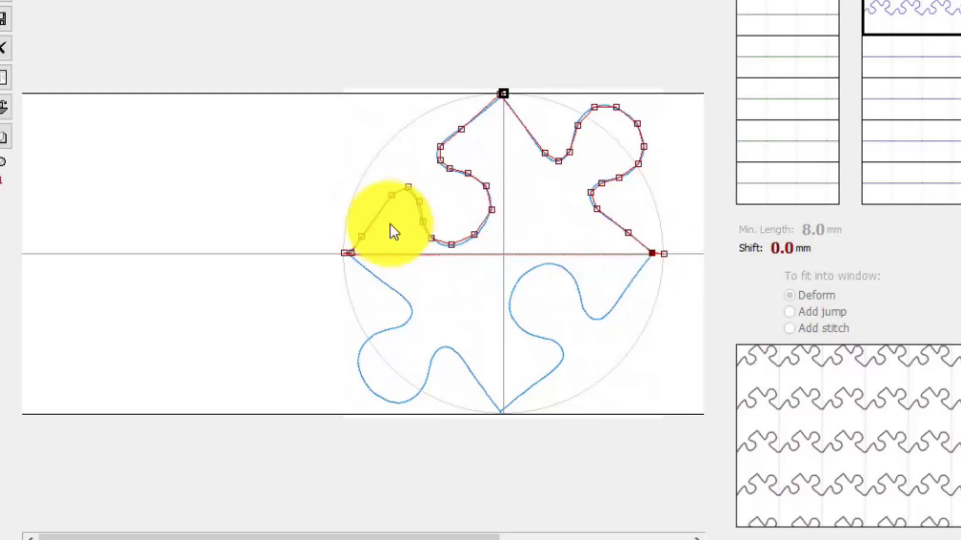
- Move the line's end node clear of the puzzle's right corner and place nodes from that corner down to the dip's lowest point
left_click(651, 253)
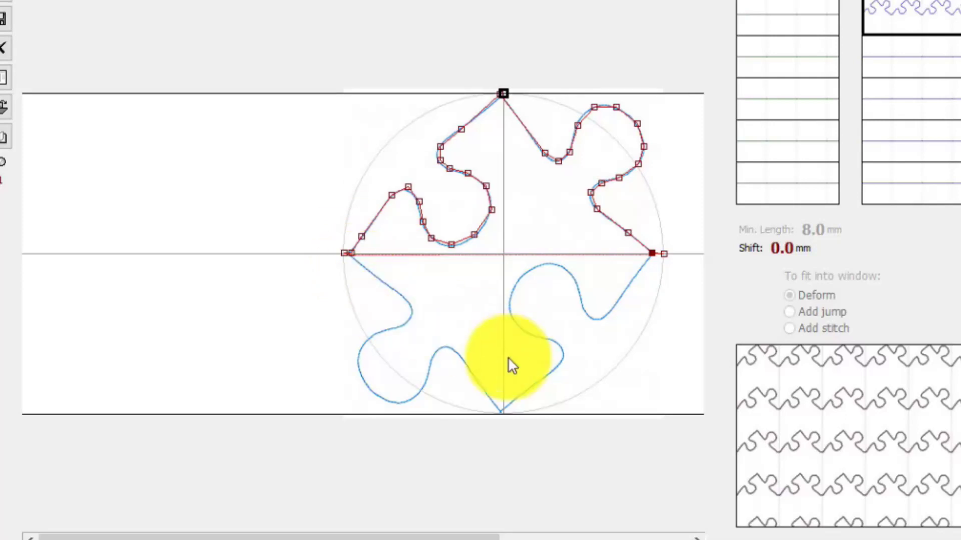
left_click_drag(653, 253, 688, 220)
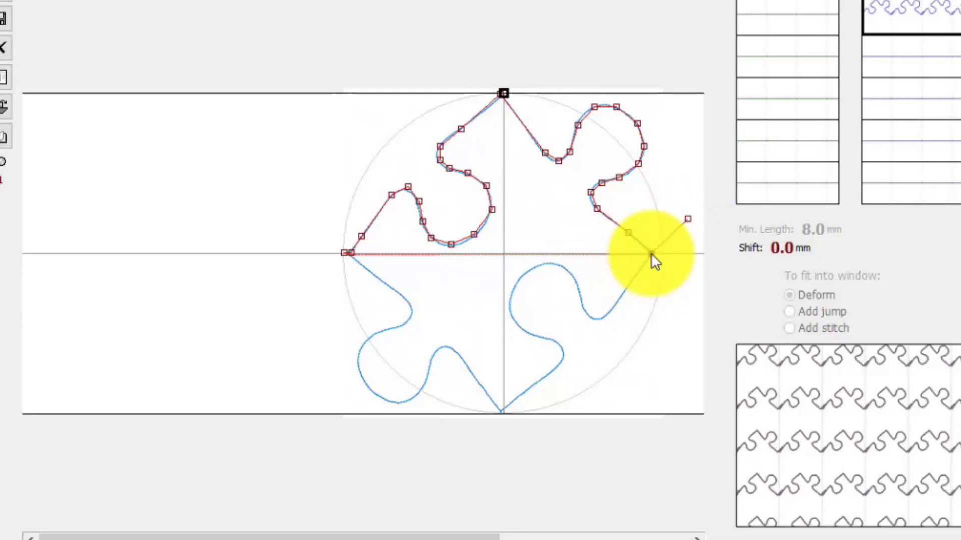
left_click_drag(652, 251, 631, 284)
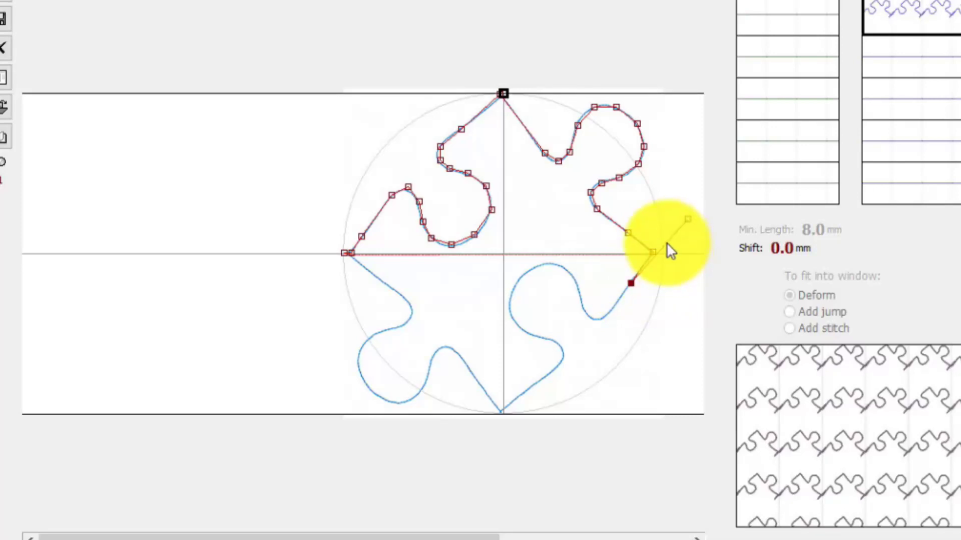
left_click_drag(666, 243, 612, 311)
left_click_drag(665, 247, 600, 319)
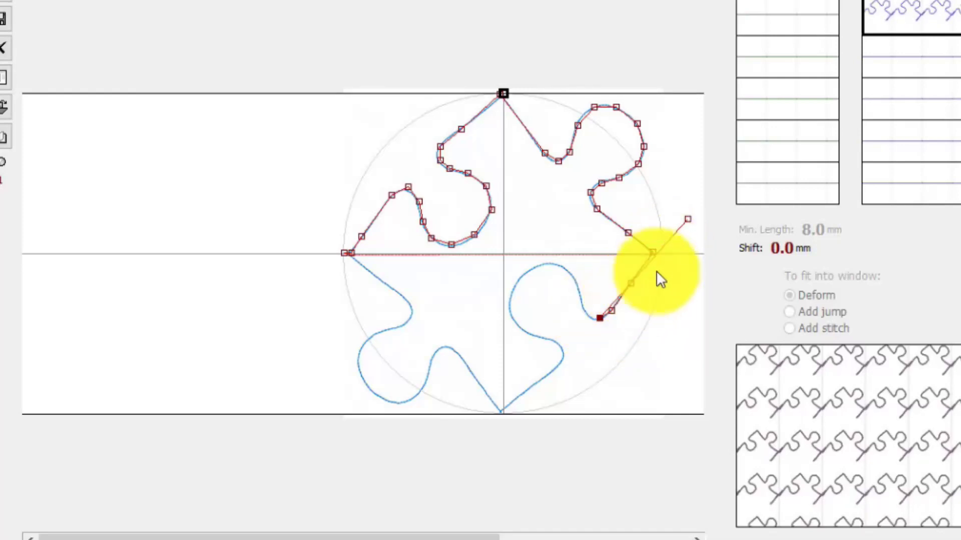
- Continue the nodes from the dip up and around the rounded lobe in the lower-right quarter of the puzzle
left_click_drag(663, 248, 510, 293)
left_click(576, 255)
left_click(539, 335)
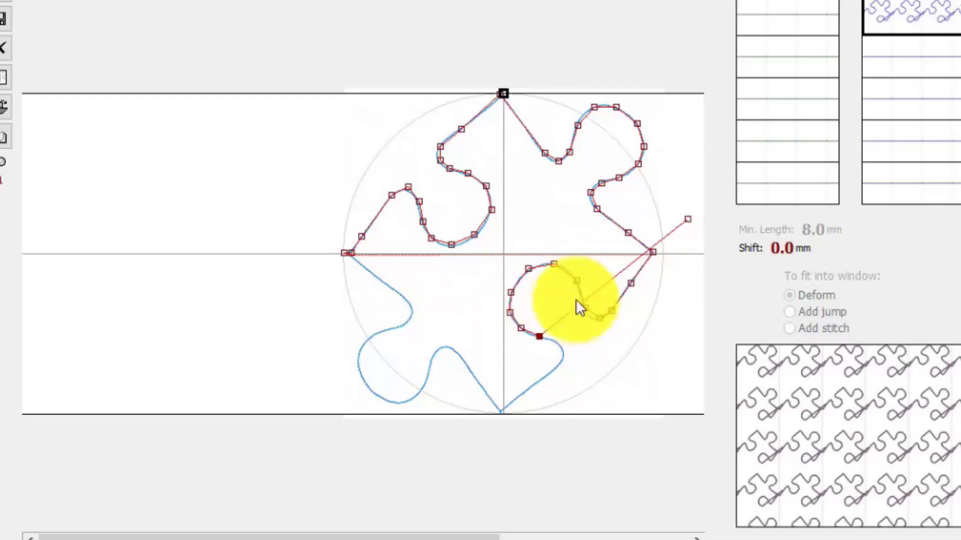
- Place nodes from the underside of the lobe, around the adjoining notch and down to the puzzle's bottom corner
left_click_drag(607, 284, 563, 361)
left_click(579, 351)
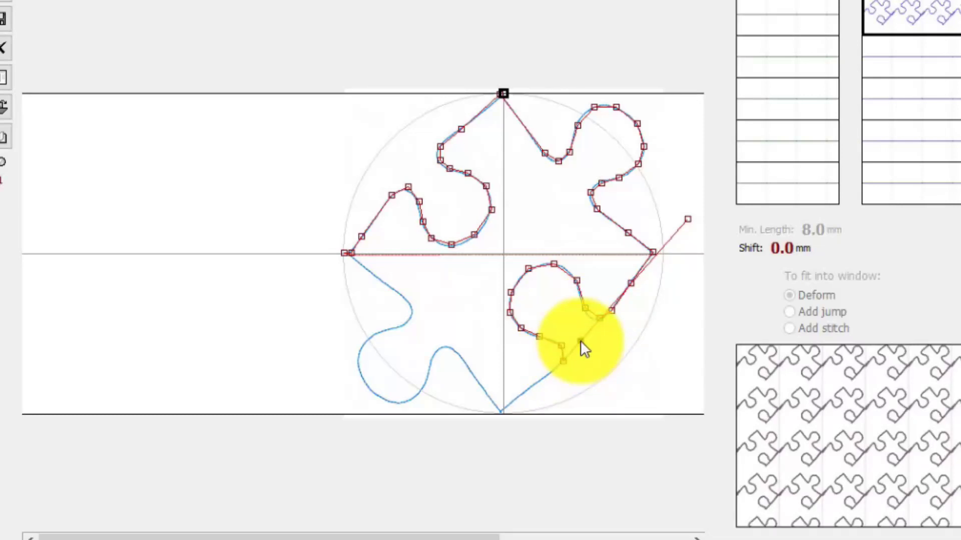
left_click(540, 380)
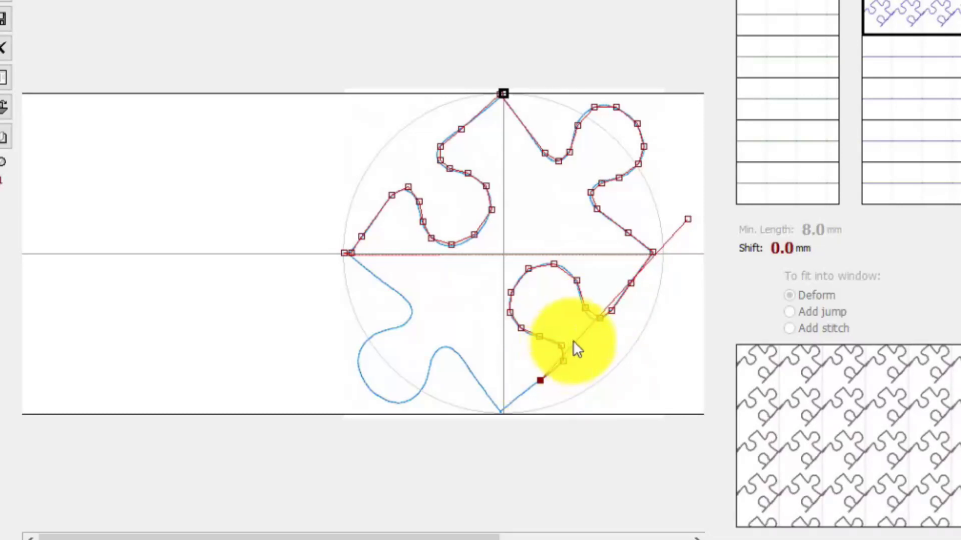
left_click(530, 400)
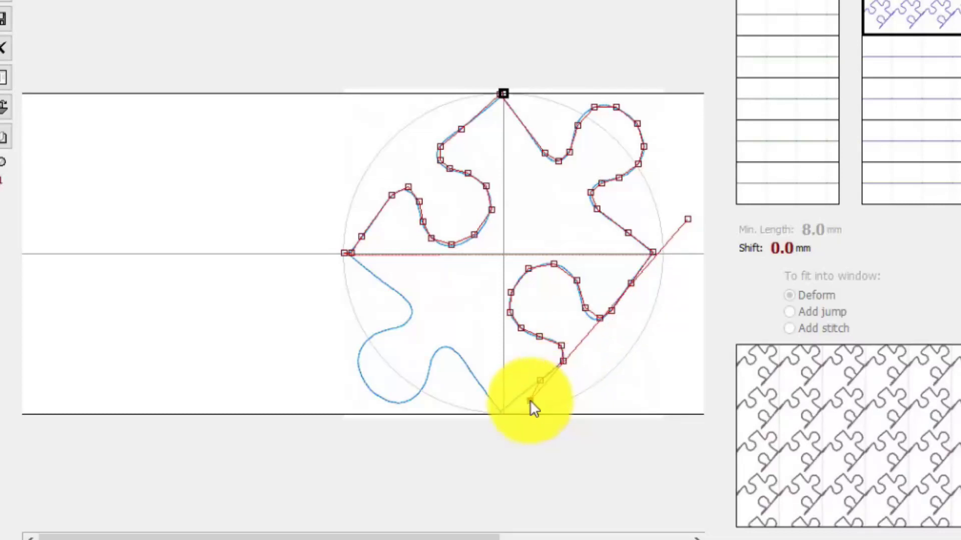
left_click_drag(530, 401, 501, 410)
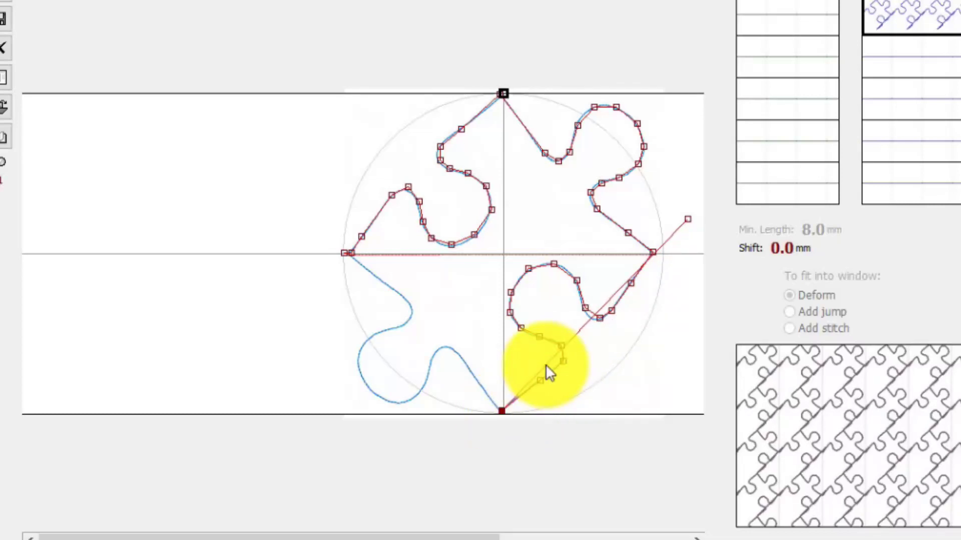
- Trace the outline with nodes from the bottom corner up and over the small bump in the lower-left quarter
left_click_drag(546, 365, 459, 356)
right_click(460, 355)
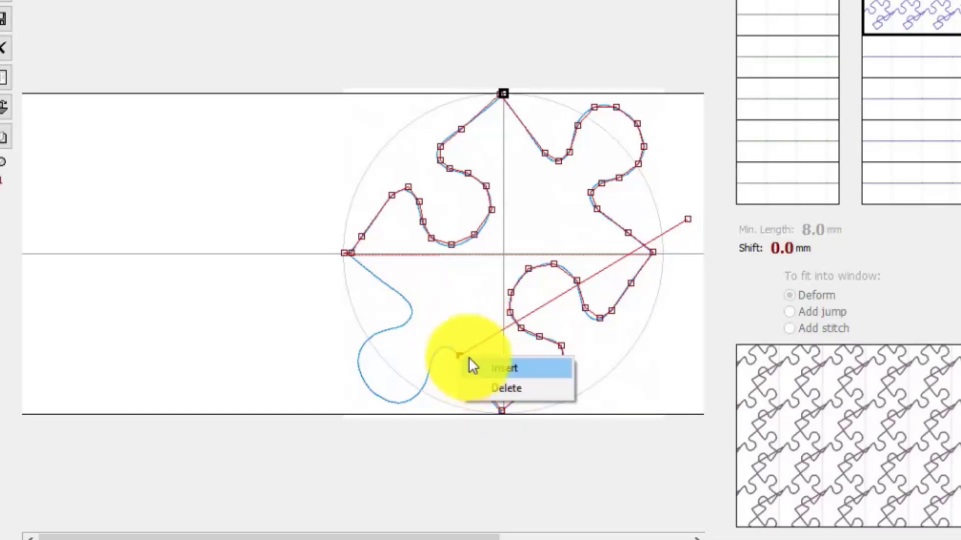
left_click(465, 326)
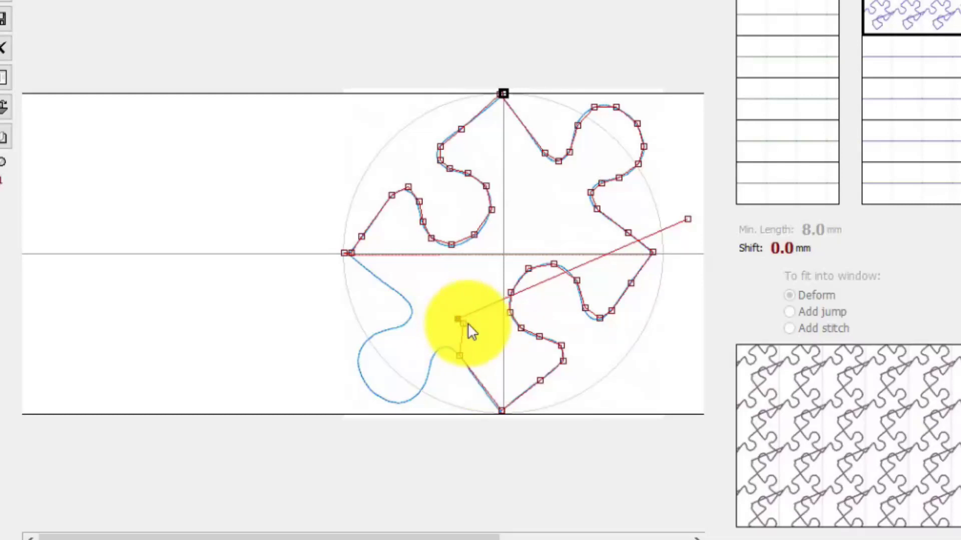
left_click(457, 317)
left_click_drag(464, 324, 446, 347)
left_click_drag(449, 304, 433, 354)
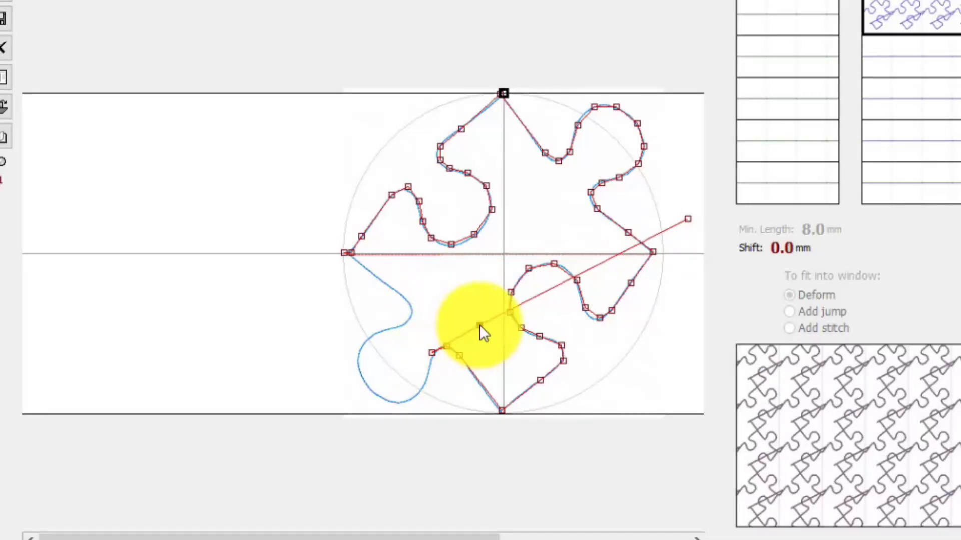
- Place nodes from the small bump around the lower-left knob and its neck, closing the outline at the left corner
left_click_drag(476, 329, 424, 385)
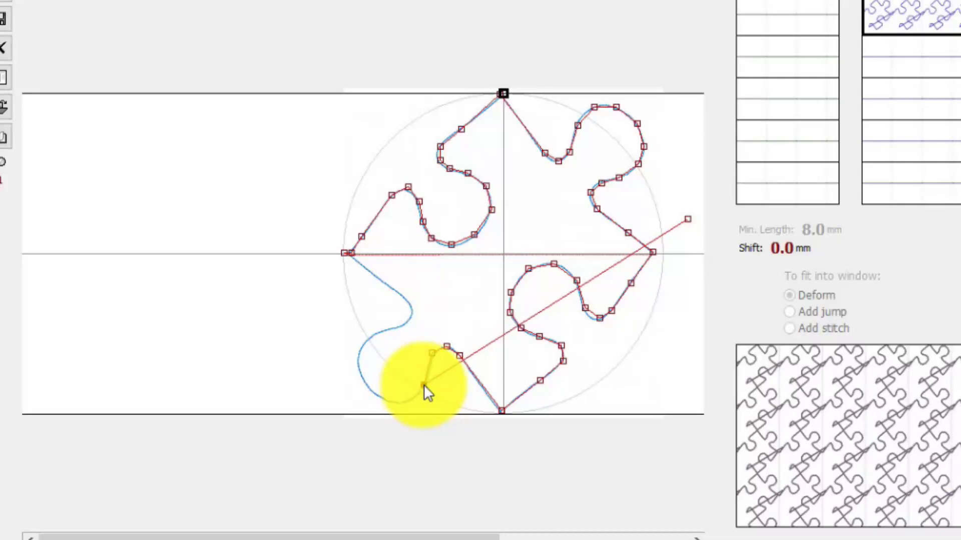
left_click_drag(491, 345, 409, 401)
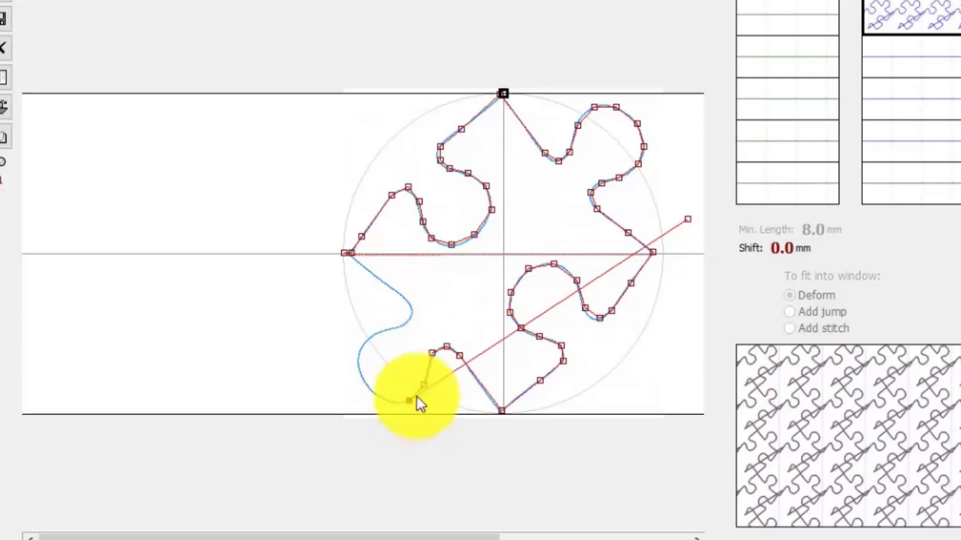
left_click_drag(486, 347, 385, 402)
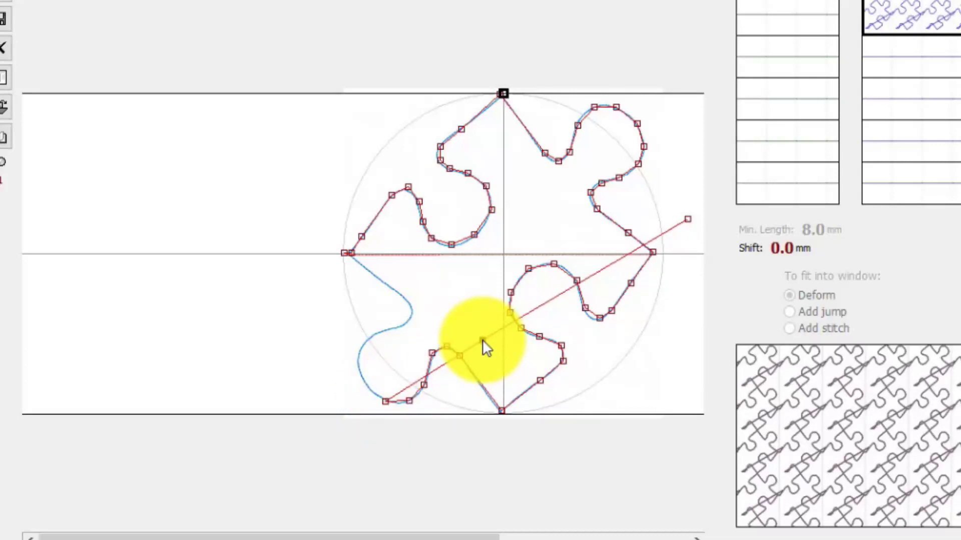
left_click_drag(485, 344, 365, 379)
left_click(474, 326)
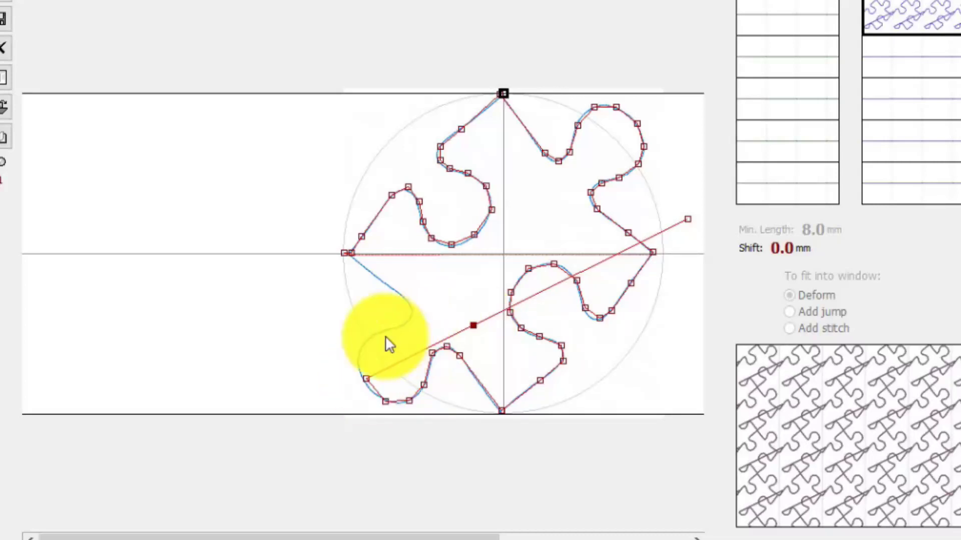
left_click_drag(476, 324, 378, 338)
left_click_drag(365, 341, 351, 255)
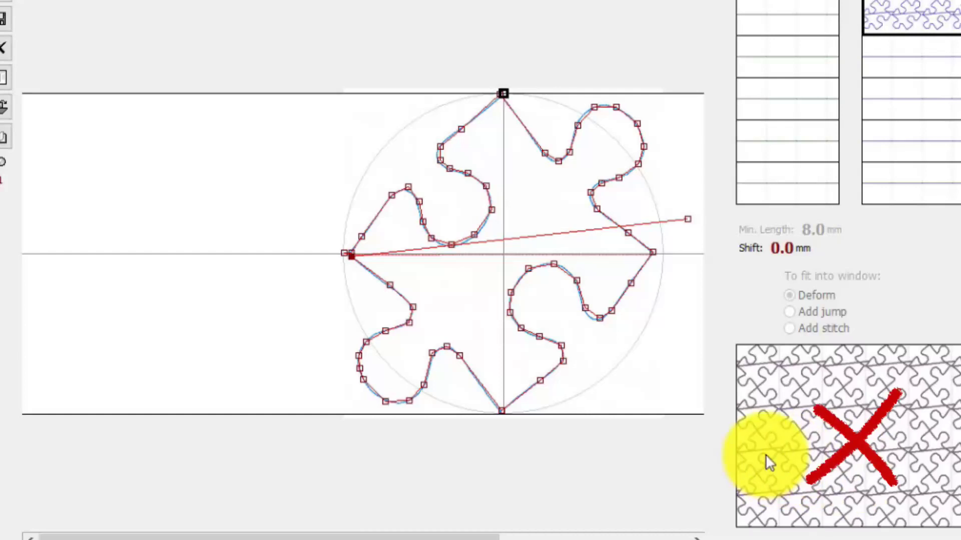
- Retrace the finished outline backwards with overlapping nodes from the left corner, around the lower-left knob and back to the bottom corner
left_click(519, 235)
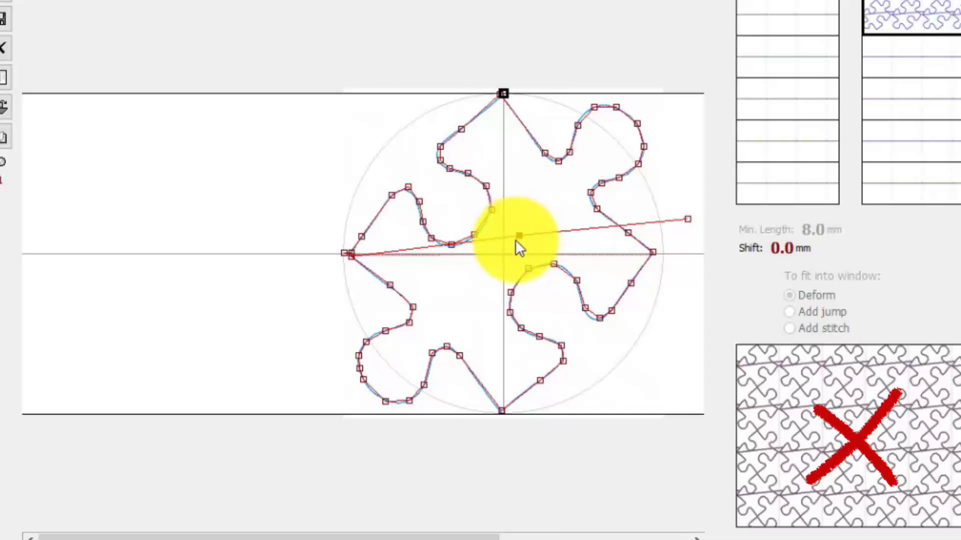
left_click_drag(519, 235, 392, 285)
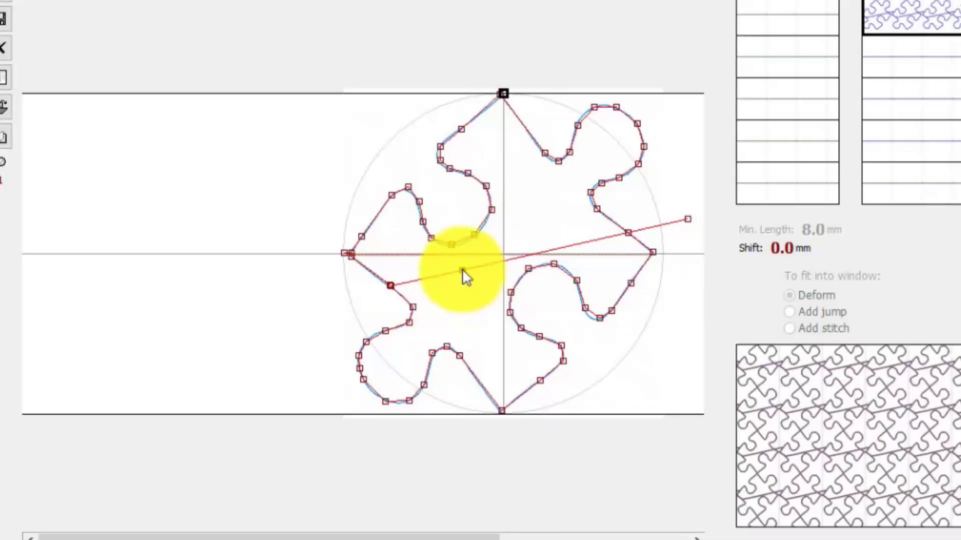
left_click_drag(462, 268, 413, 307)
left_click(412, 308)
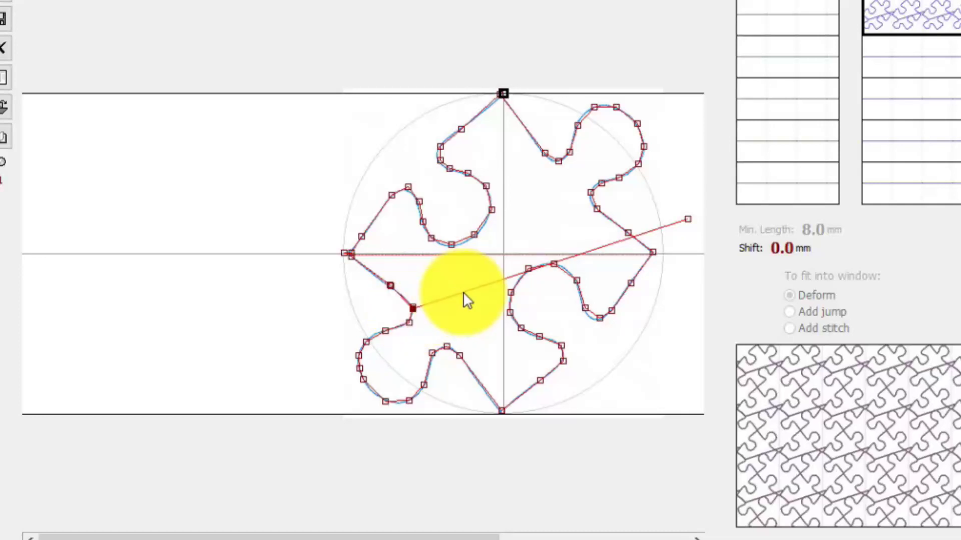
left_click(410, 323)
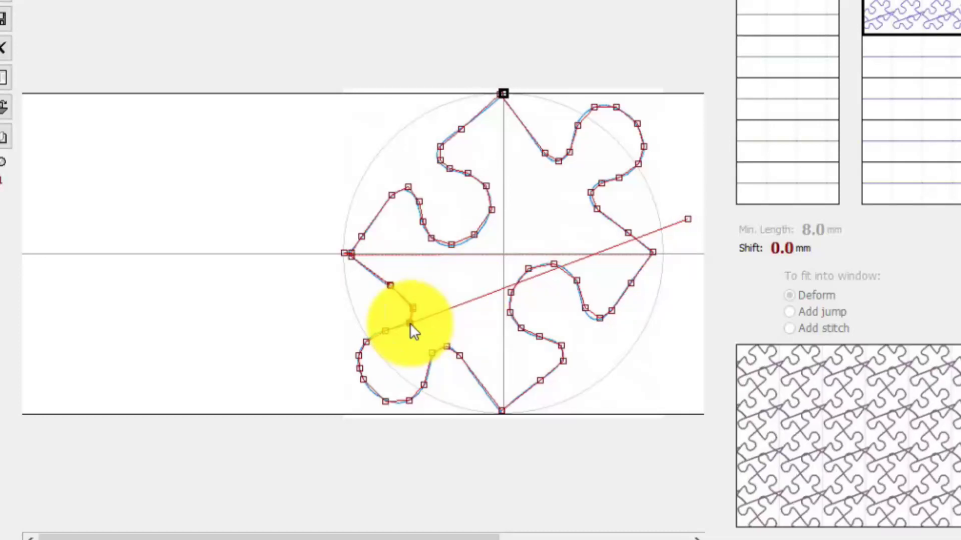
left_click(384, 332)
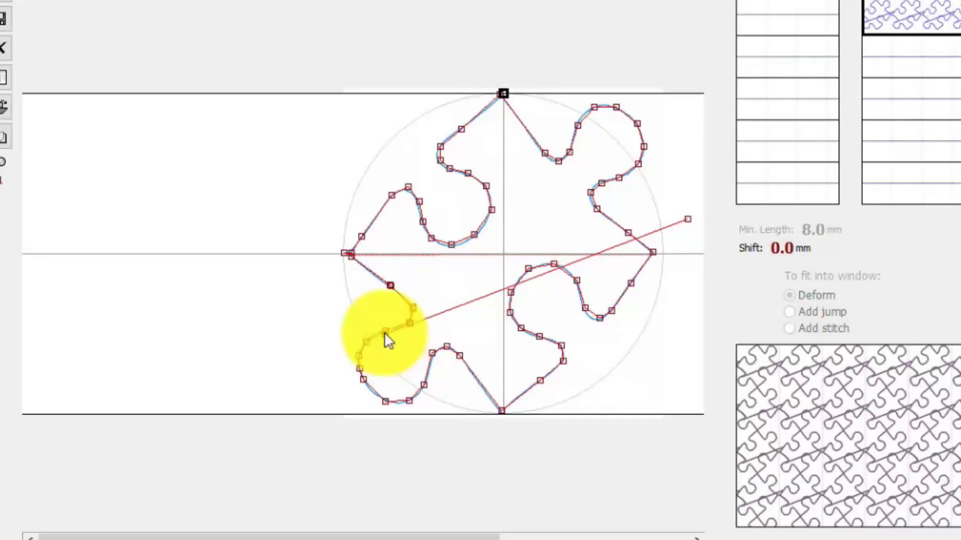
left_click(409, 323)
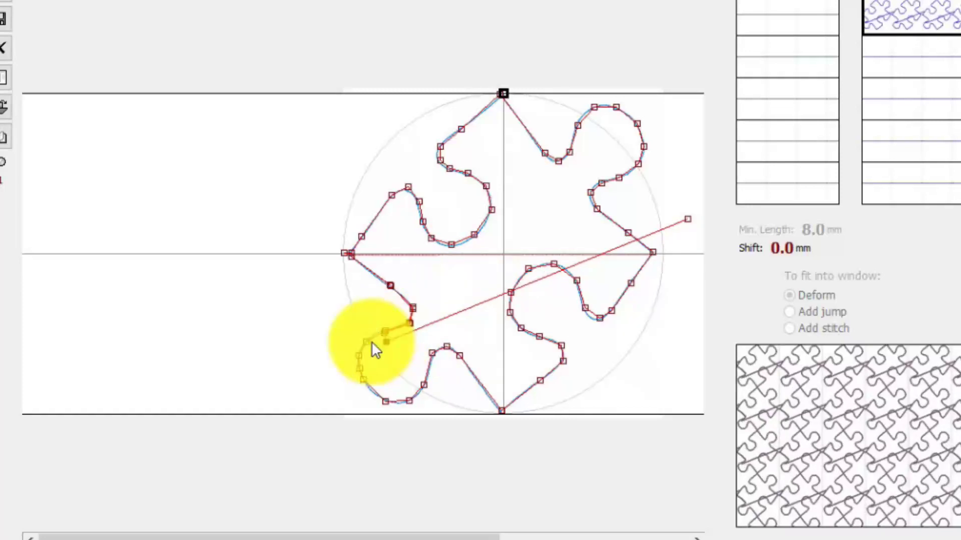
left_click_drag(439, 311, 502, 411)
left_click(403, 339)
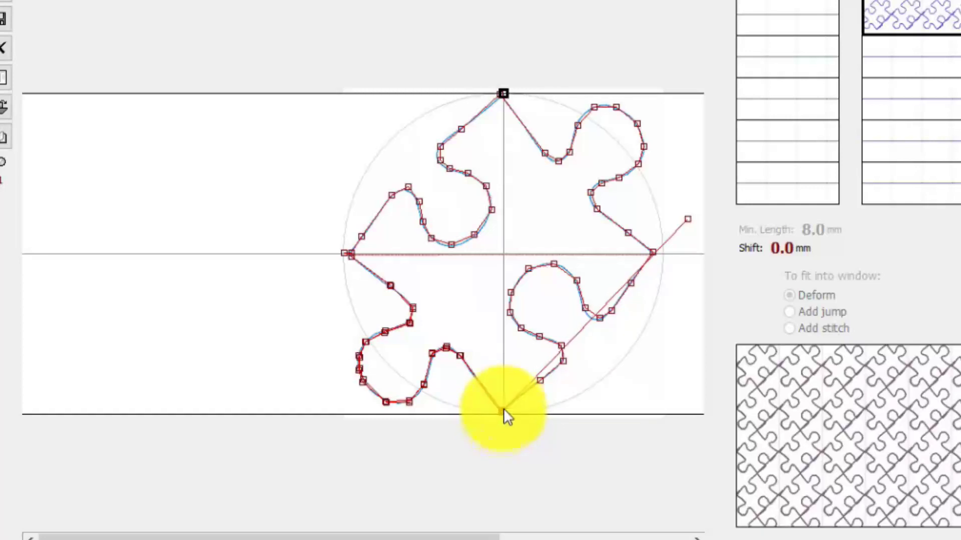
- Retrace the outline from the bottom corner up through the lower-right notch to the left side of the rounded lobe
left_click(540, 380)
left_click(579, 340)
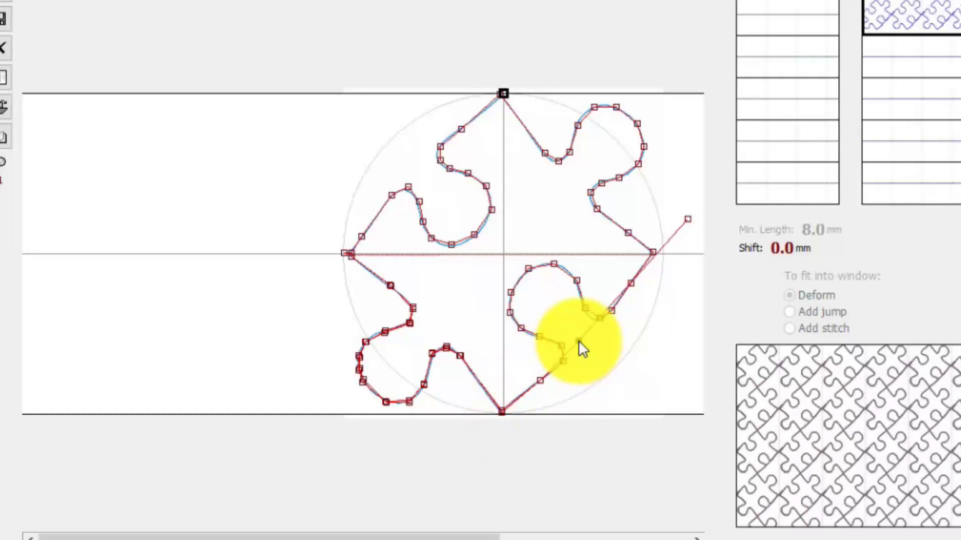
left_click(563, 362)
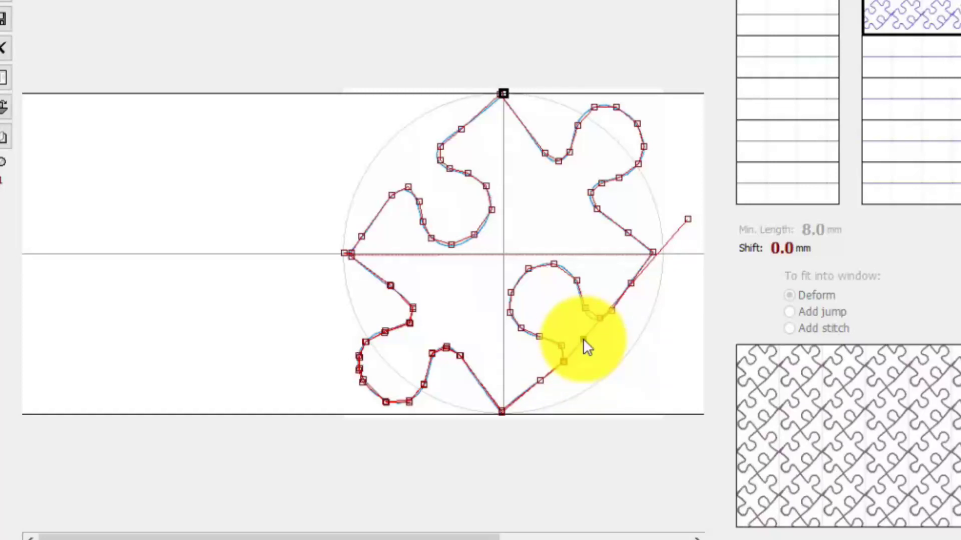
left_click(561, 345)
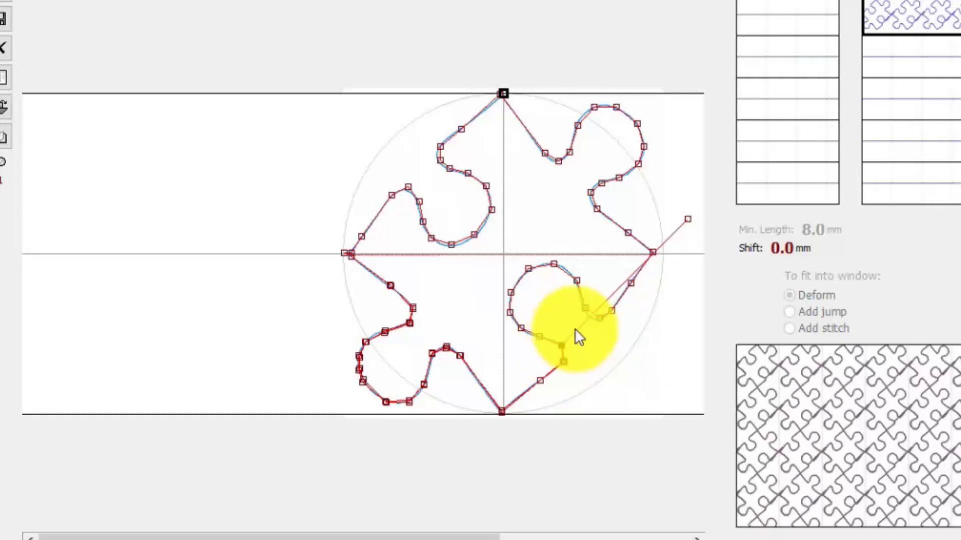
left_click_drag(576, 330, 511, 311)
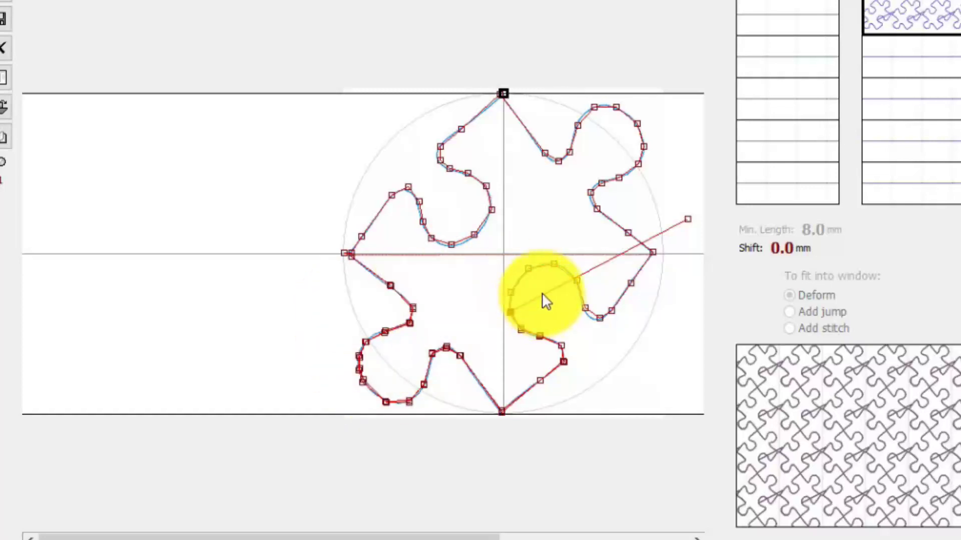
- Place overlapping nodes over the top of the lower-right lobe and down to the dip's lowest point
left_click(510, 290)
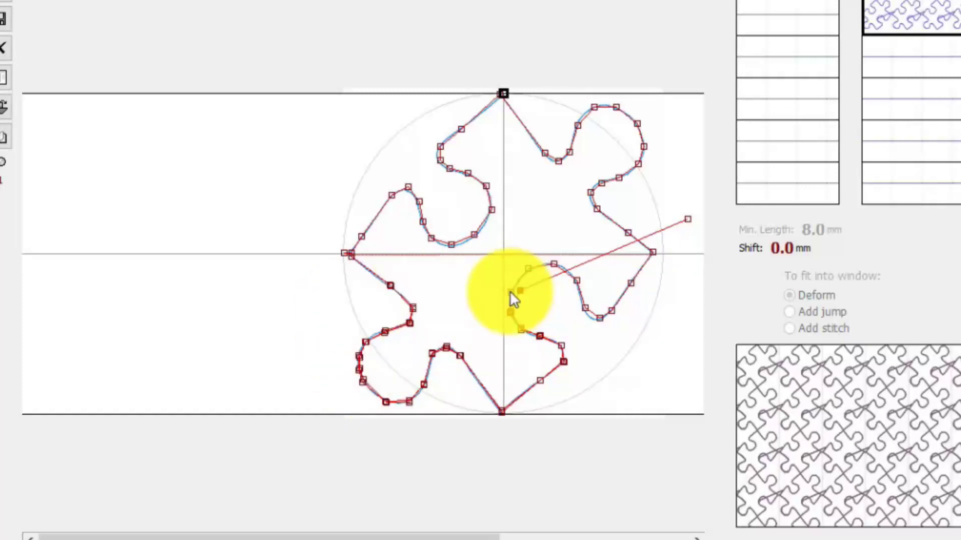
left_click(528, 269)
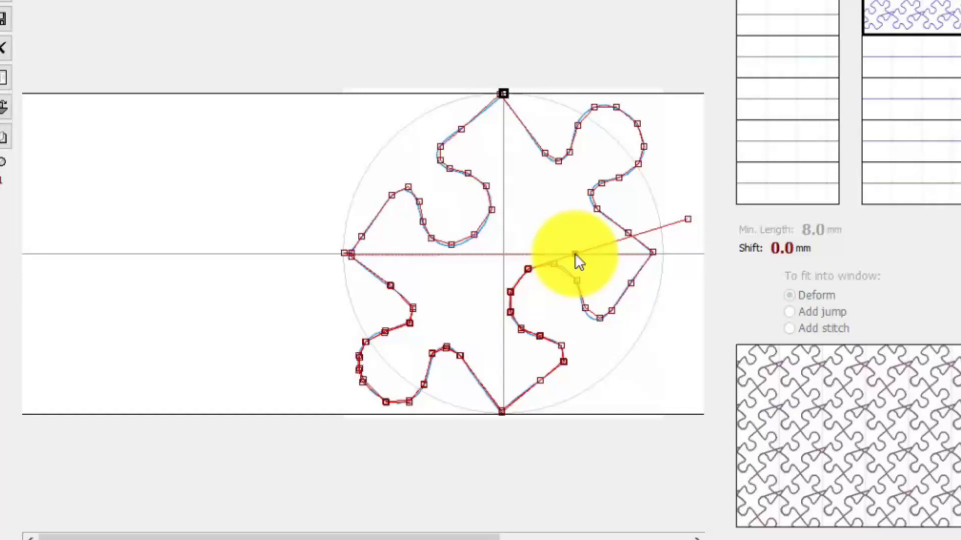
left_click(553, 263)
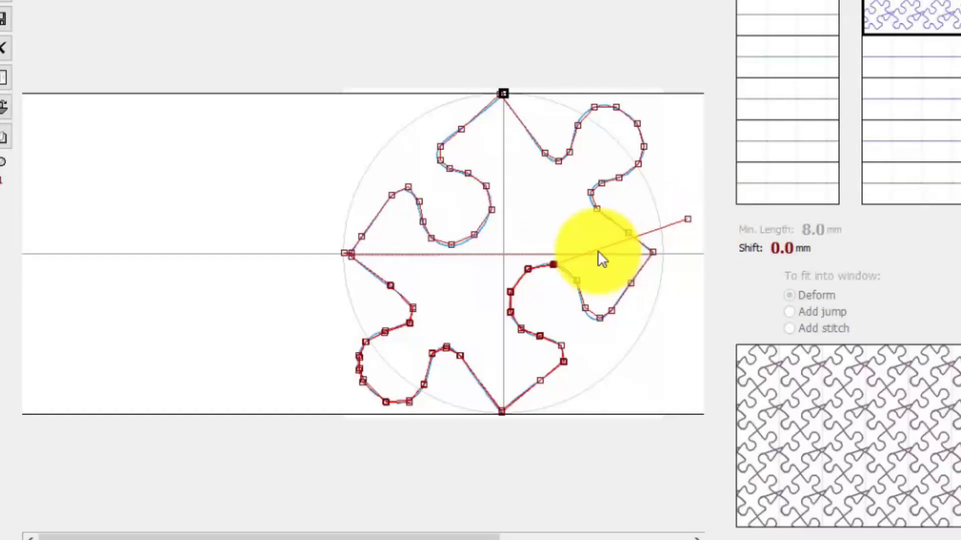
mouse_move(597, 250)
left_mouse_down()
mouse_move(578, 278)
mouse_move(608, 265)
mouse_move(584, 311)
mouse_move(608, 288)
mouse_move(601, 322)
left_mouse_up()
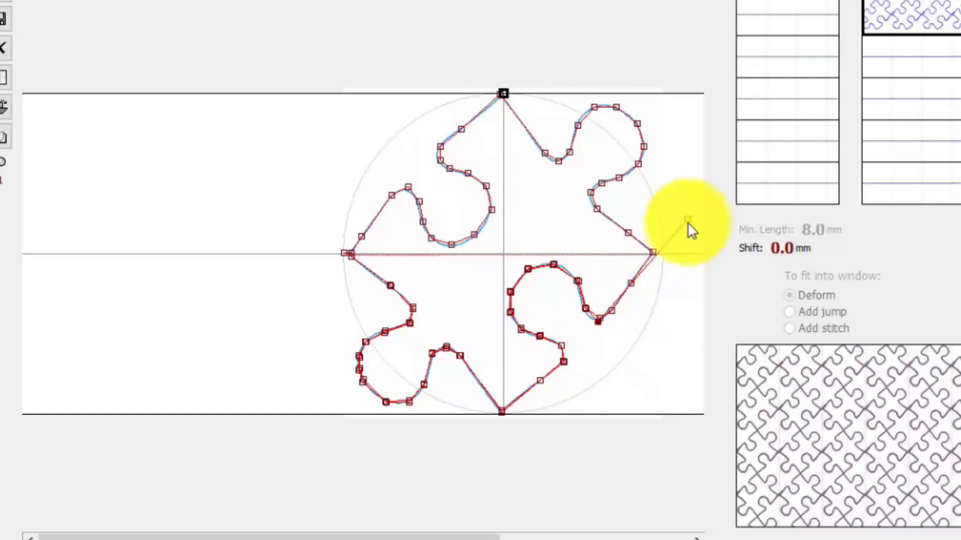
- Finish the retrace with overlapping nodes from the dip's lowest point up the lower-right edge to the right corner
mouse_move(688, 221)
left_mouse_down()
mouse_move(664, 363)
mouse_move(615, 312)
mouse_move(598, 320)
left_mouse_up()
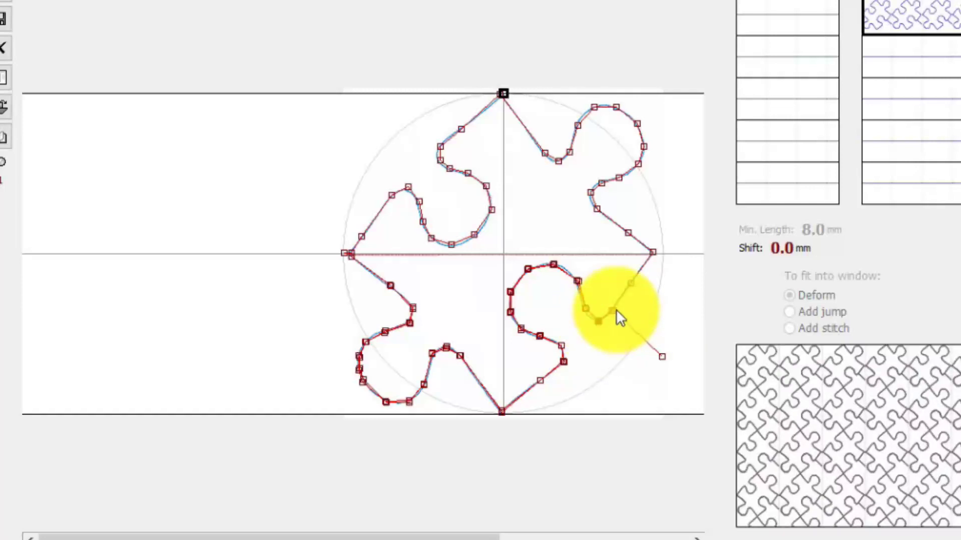
left_click(613, 311)
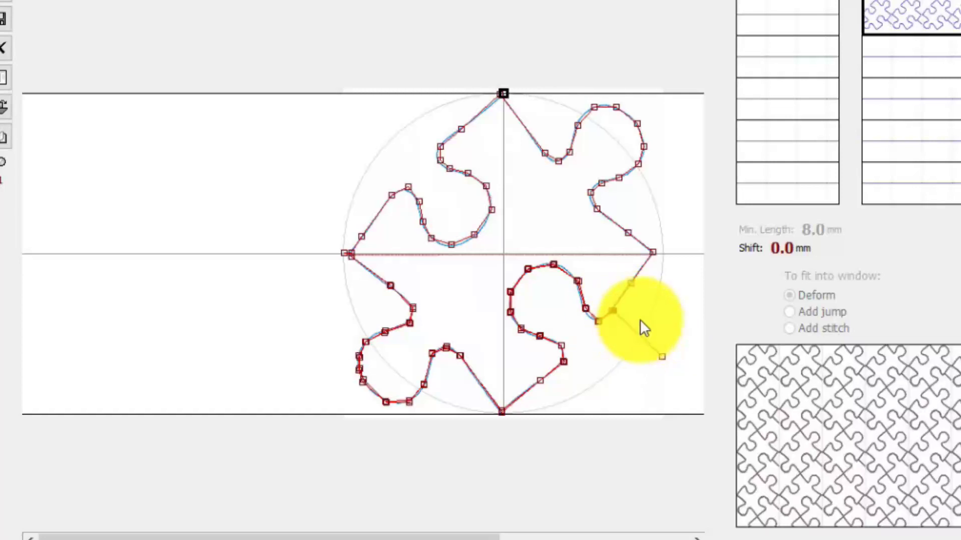
left_click(632, 283)
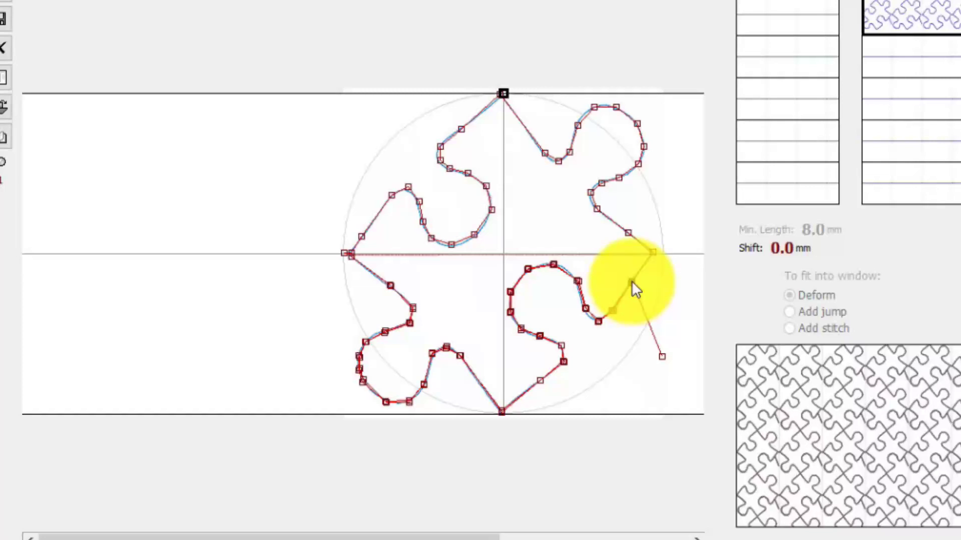
left_click_drag(662, 356, 662, 253)
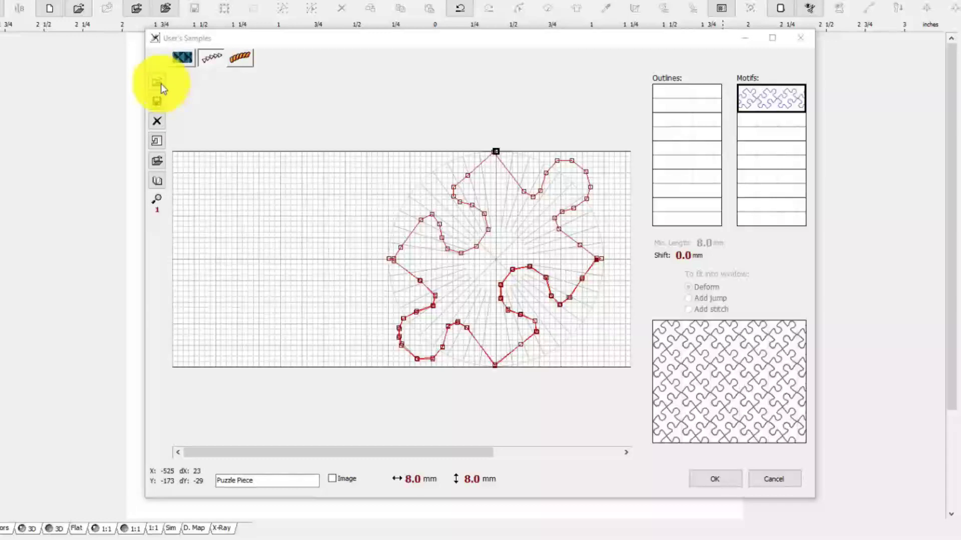
- Save the motif as the Embird sample PuzzlePiece.esm in the Puzzle folder on the Desktop
left_click(157, 101)
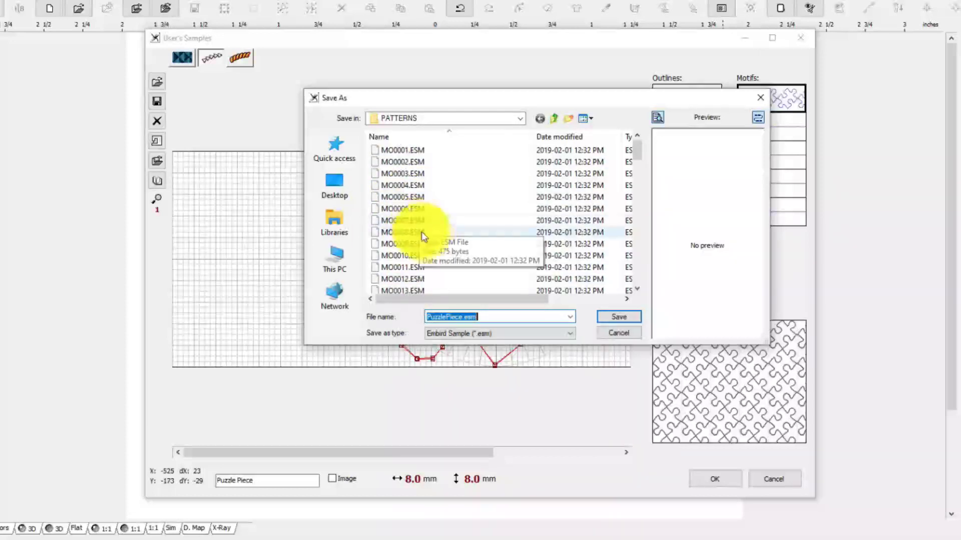
left_click(343, 182)
scroll(438, 229, "down", 6)
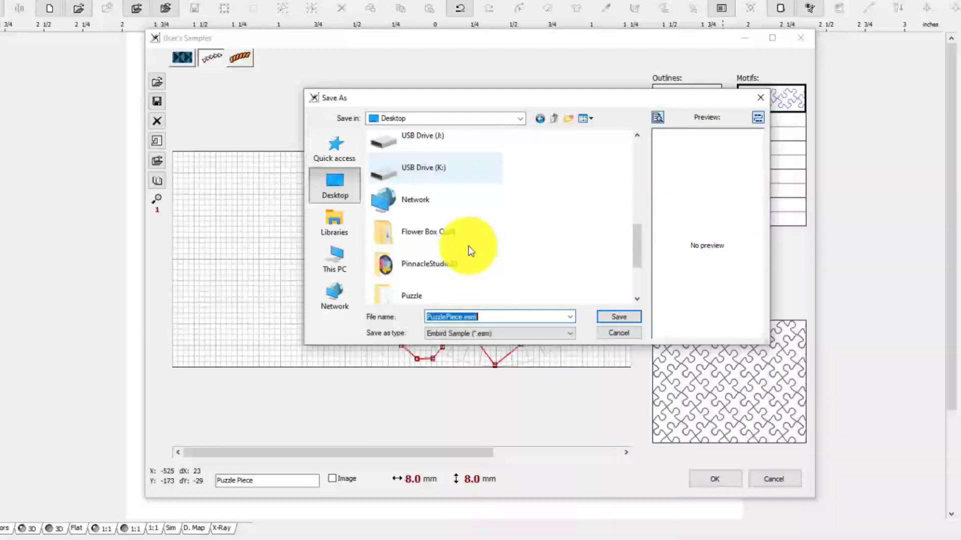
scroll(469, 245, "up", 6)
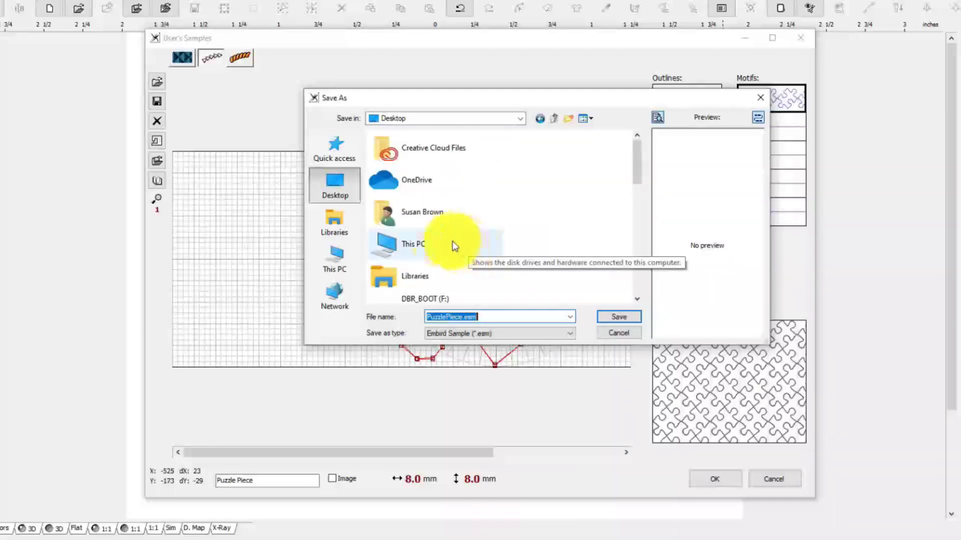
scroll(464, 232, "down", 5)
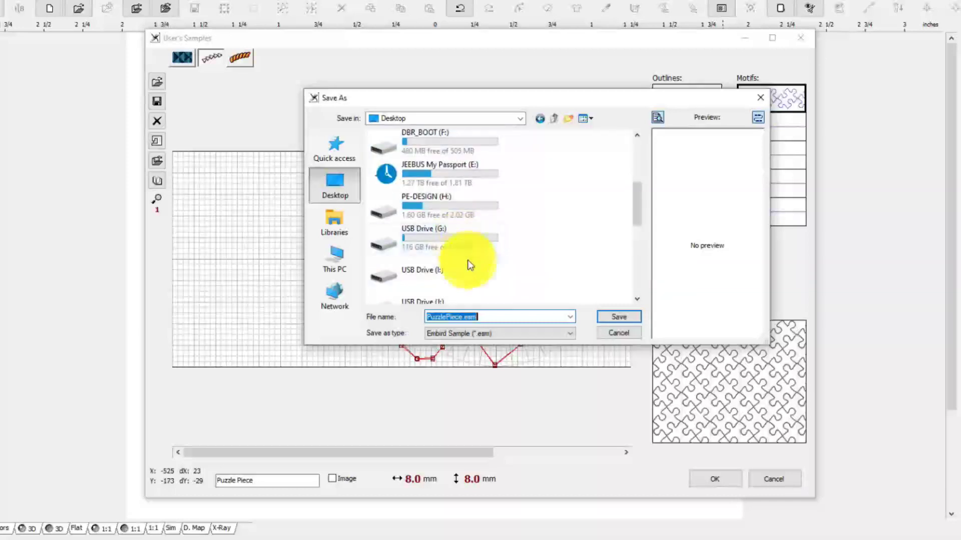
scroll(468, 262, "up", 2)
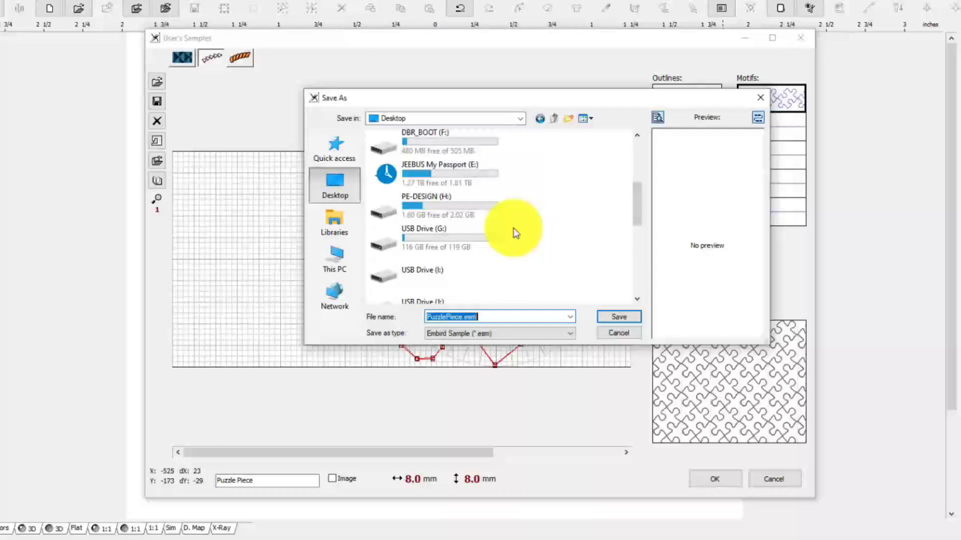
scroll(509, 224, "up", 3)
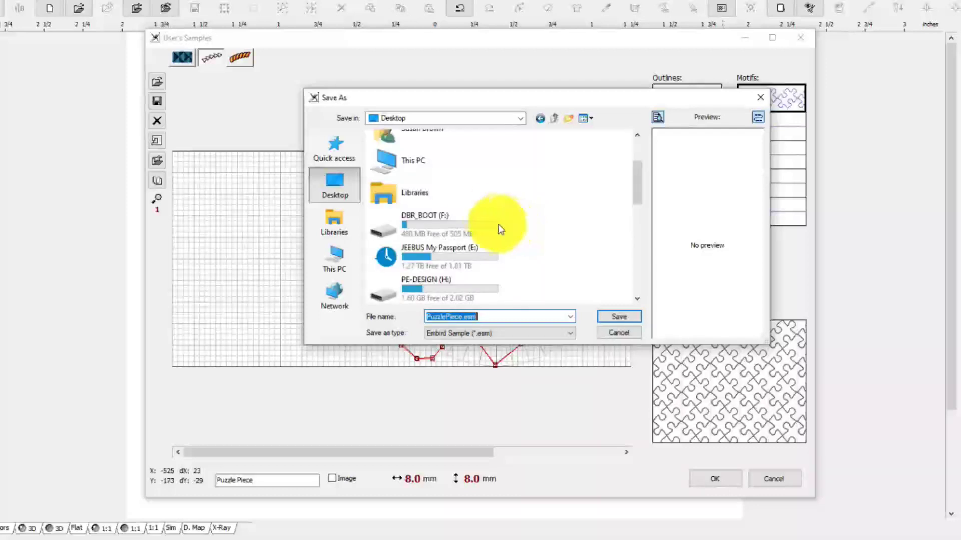
scroll(488, 221, "up", 1)
scroll(467, 215, "down", 4)
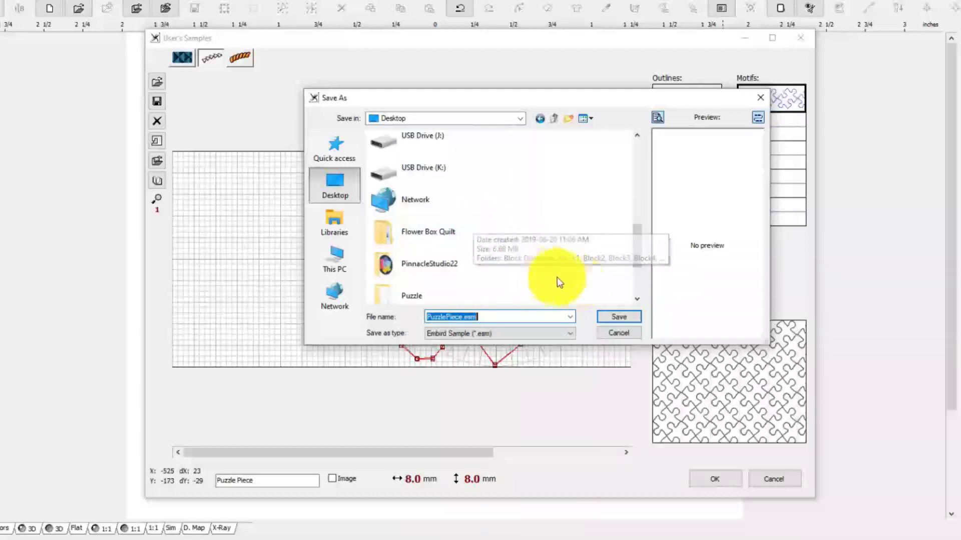
double_click(411, 294)
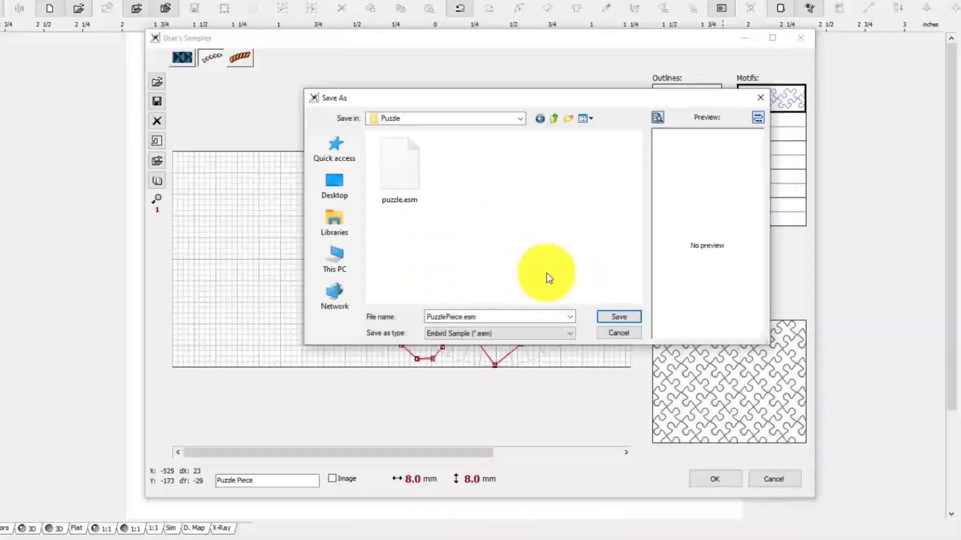
left_click(615, 318)
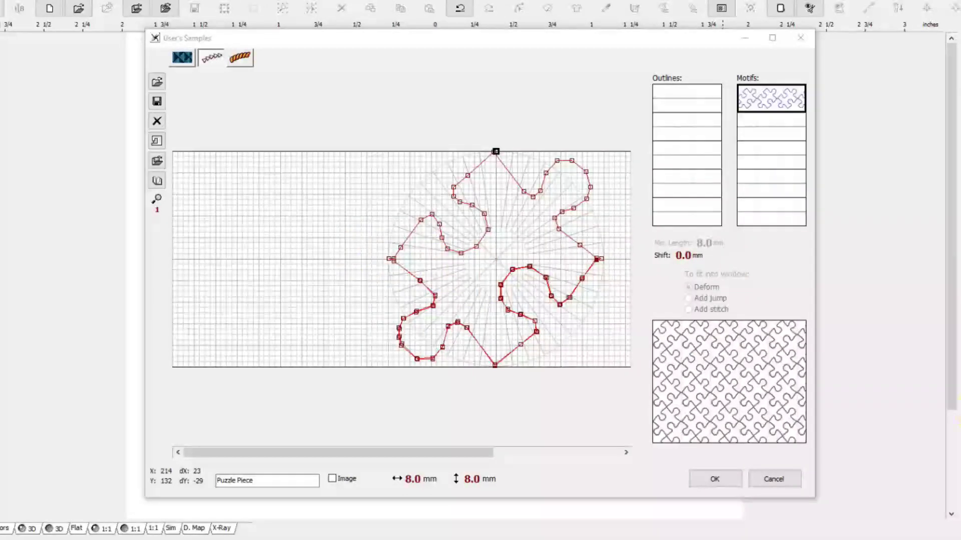
- Accept the Puzzle Piece motif at 8.0 x 8.0 mm and close the user's samples editor
left_click(398, 480)
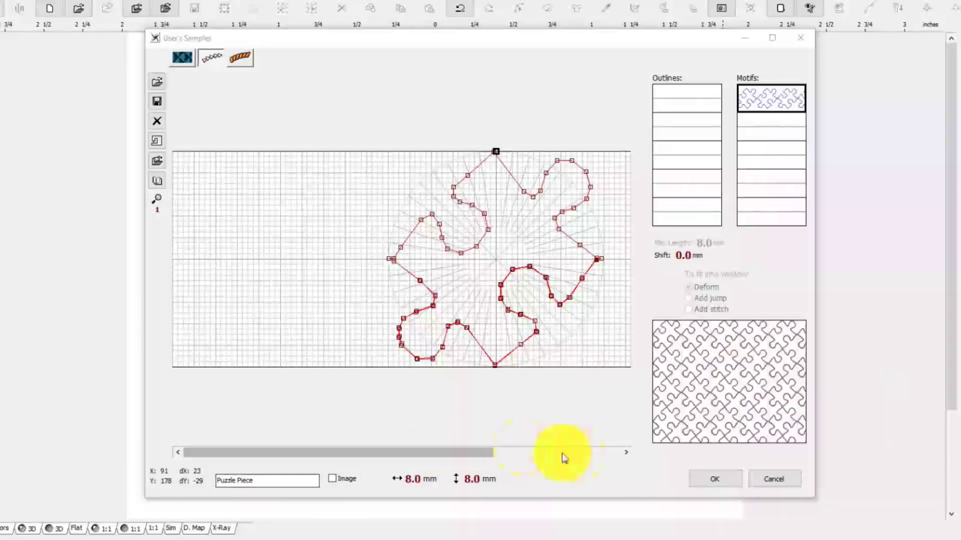
left_click(713, 480)
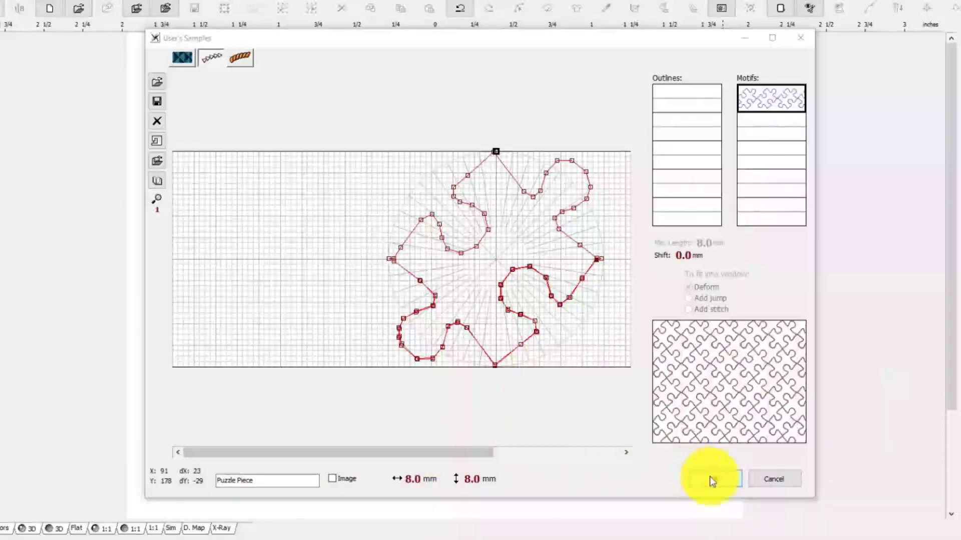
left_click(741, 104)
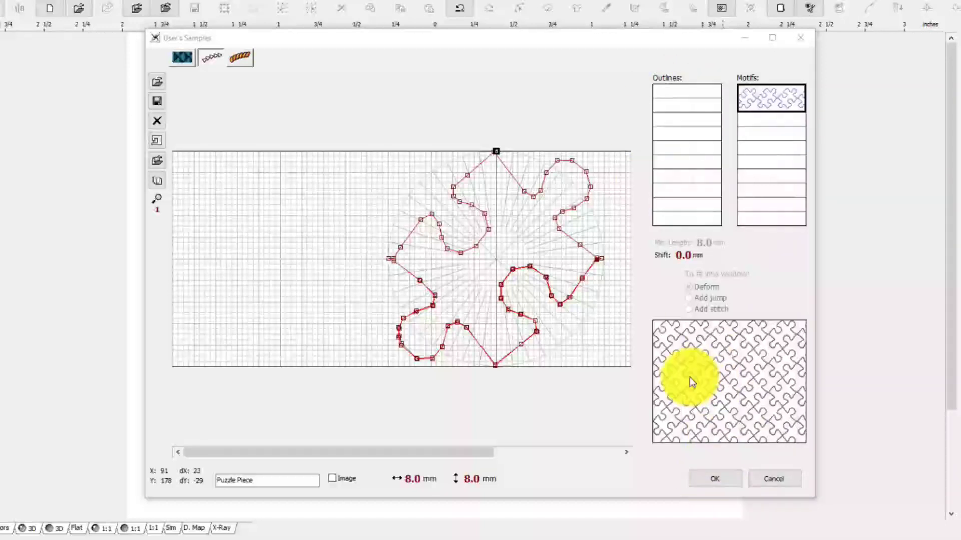
left_click(707, 432)
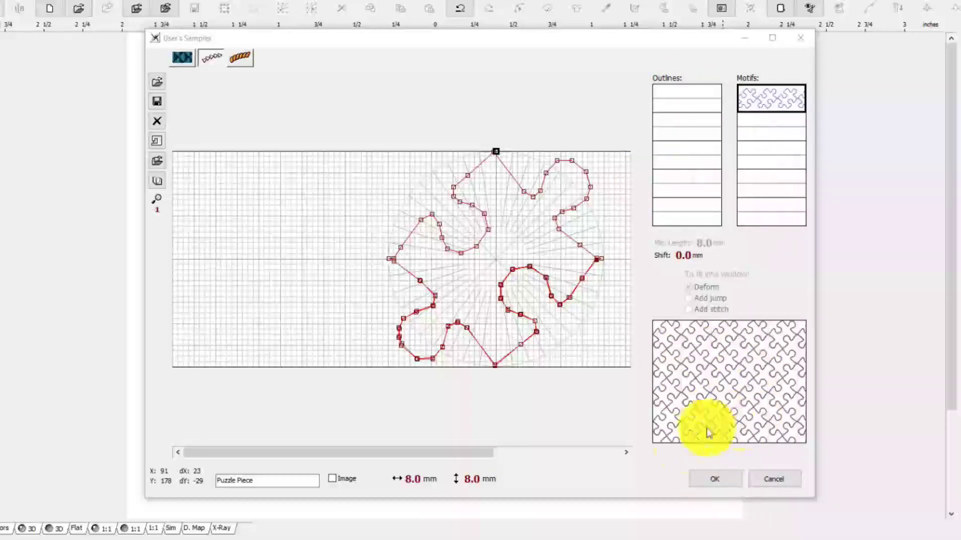
left_click(715, 482)
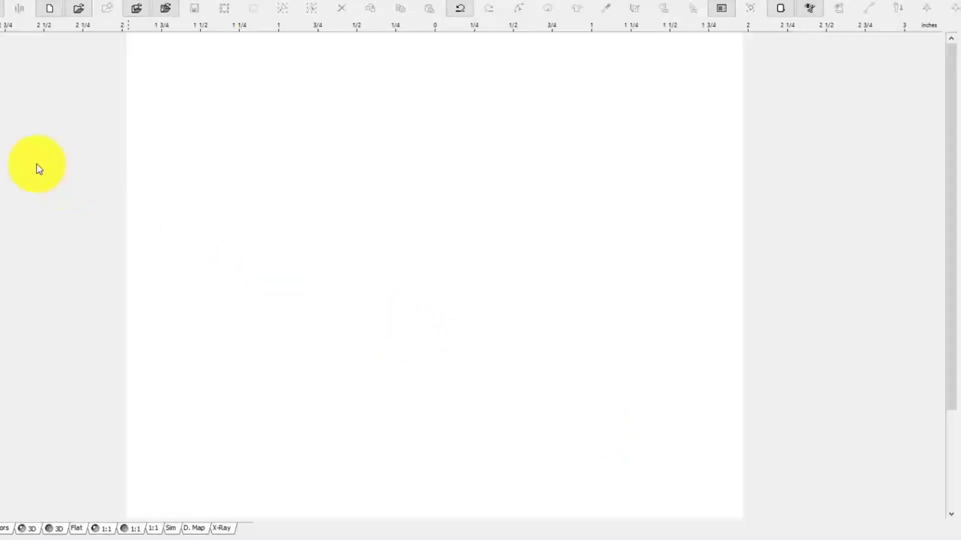
- Create a circular fill object about 84 mm in diameter with generated stitches and centre it within the hoop area
left_click(9, 197)
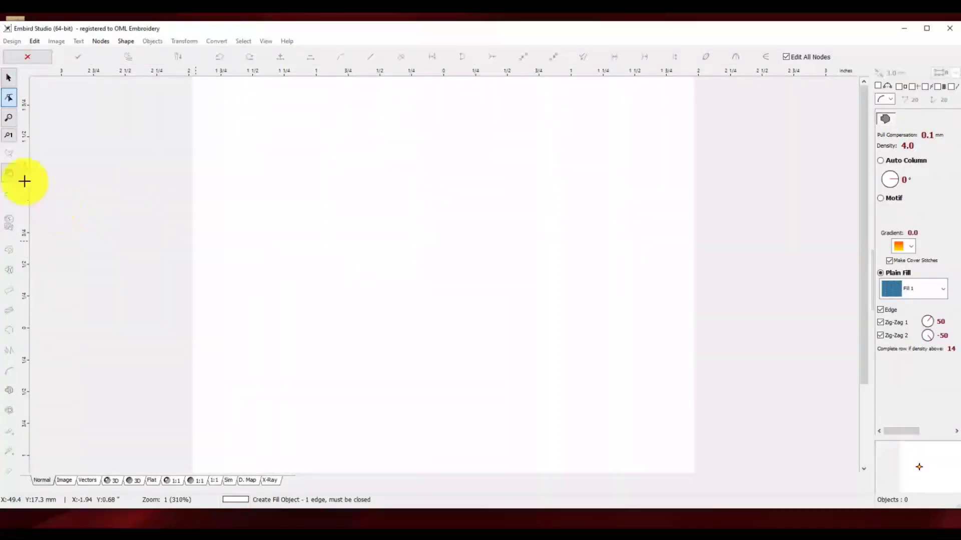
left_click(26, 61)
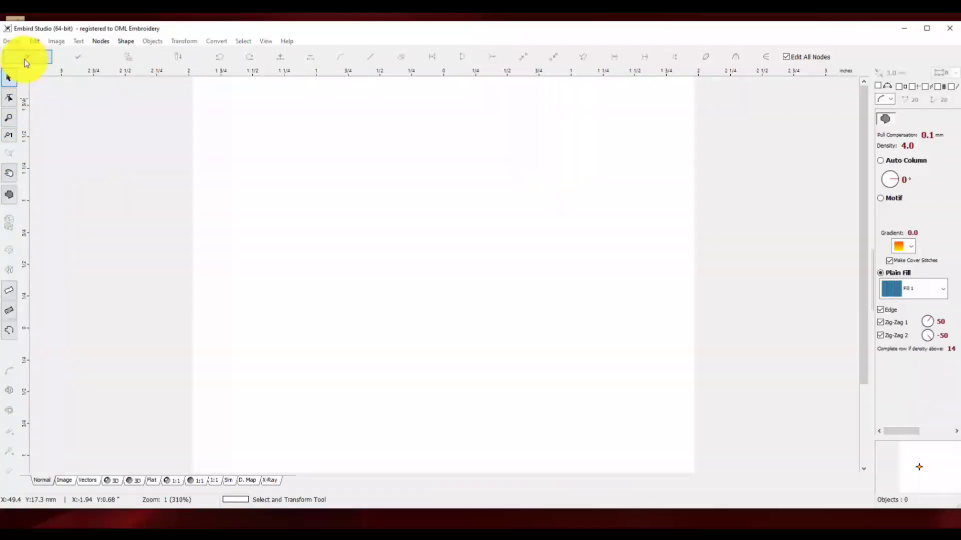
left_click(9, 195)
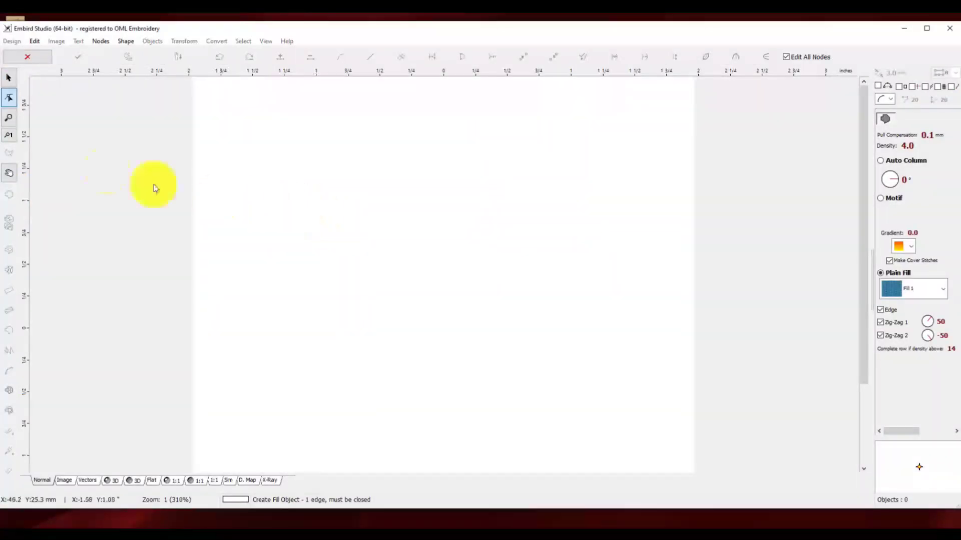
left_click(290, 204)
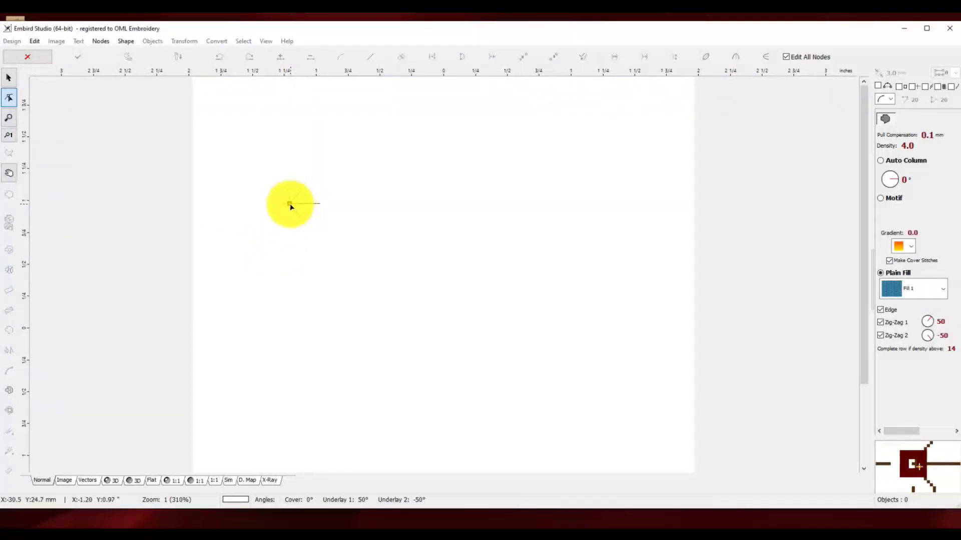
left_click(125, 42)
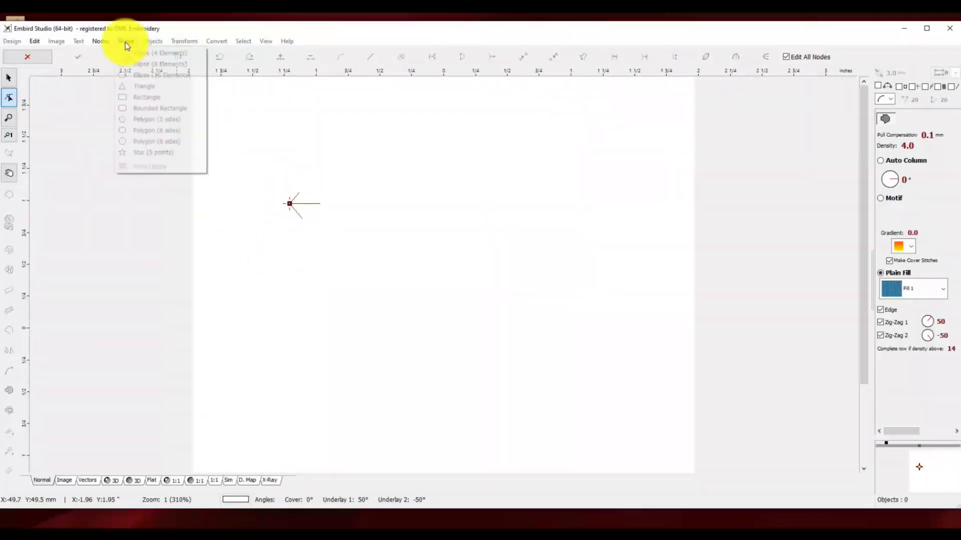
left_click(154, 75)
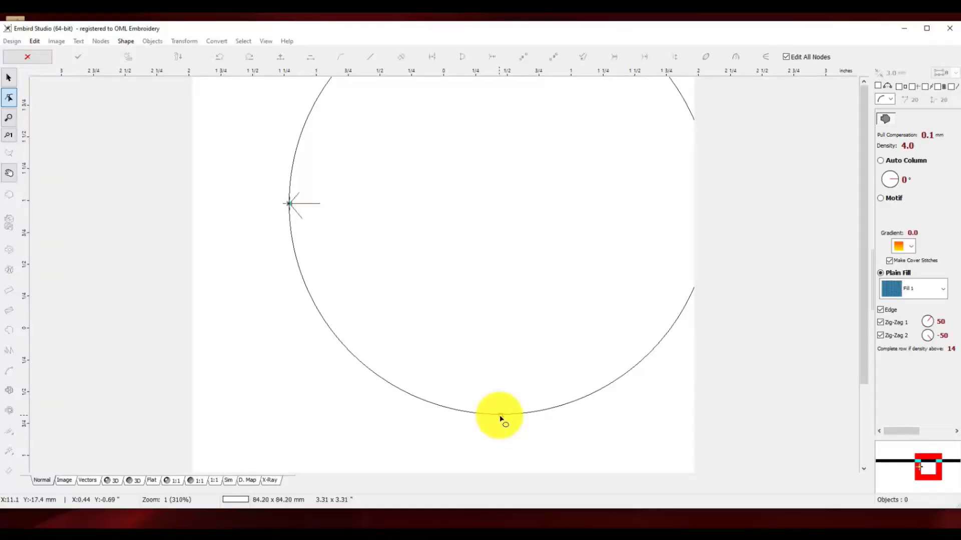
right_click(501, 418)
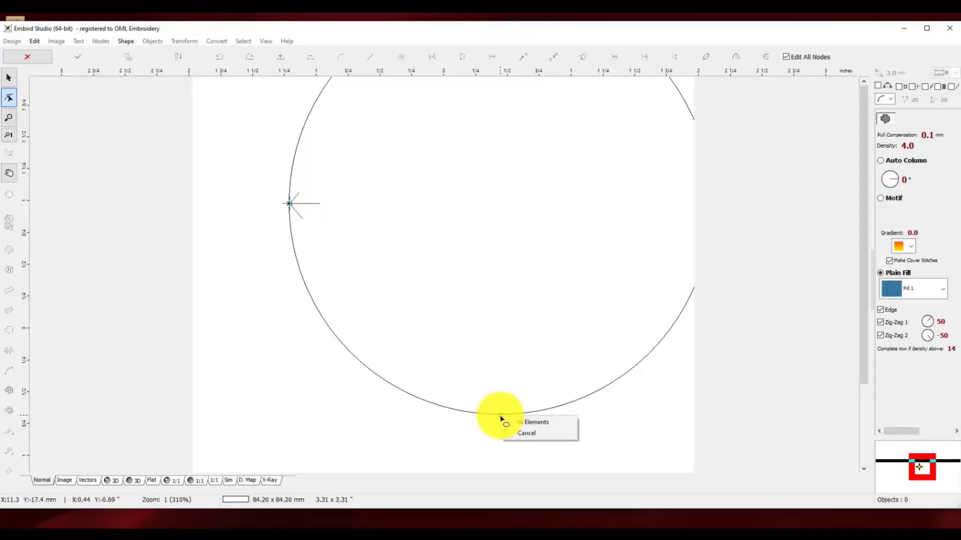
left_click(520, 422)
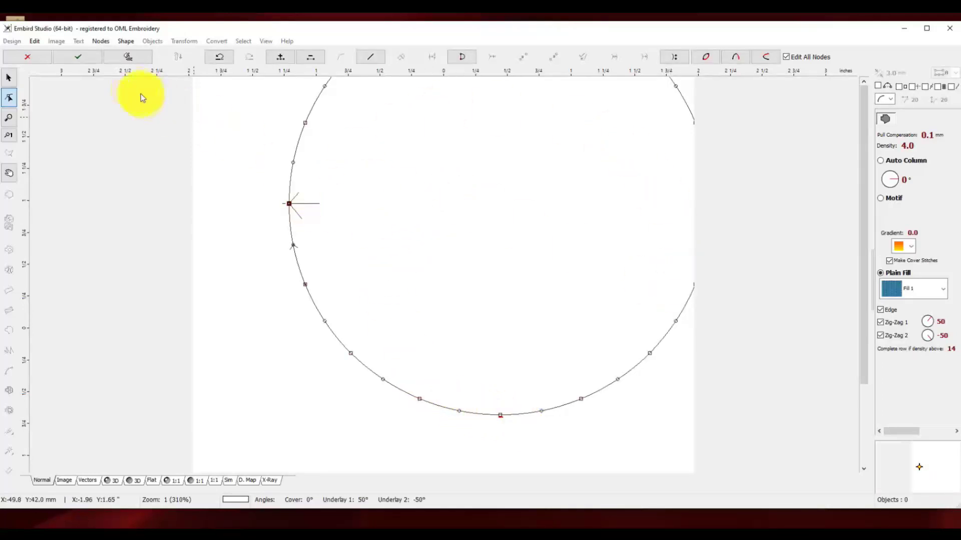
left_click(129, 58)
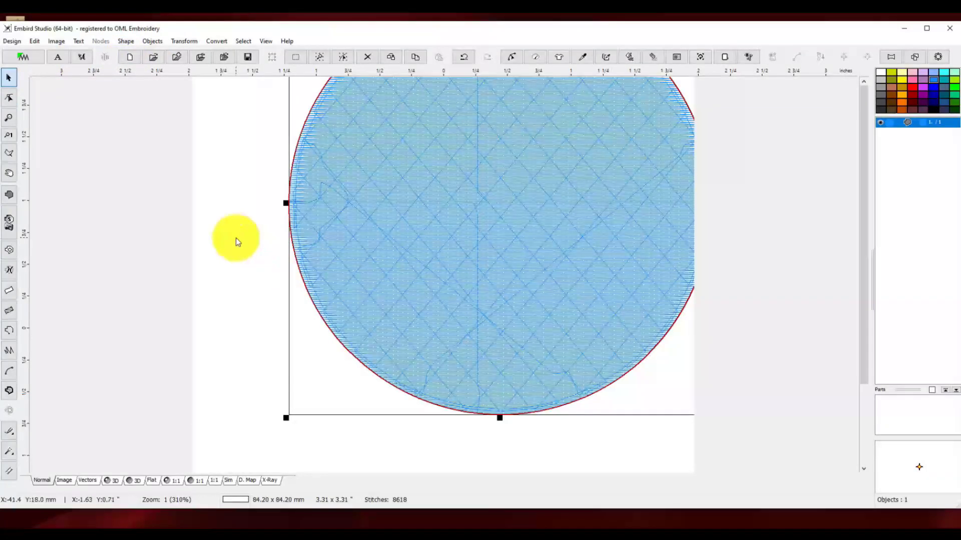
scroll(409, 233, "down", 1)
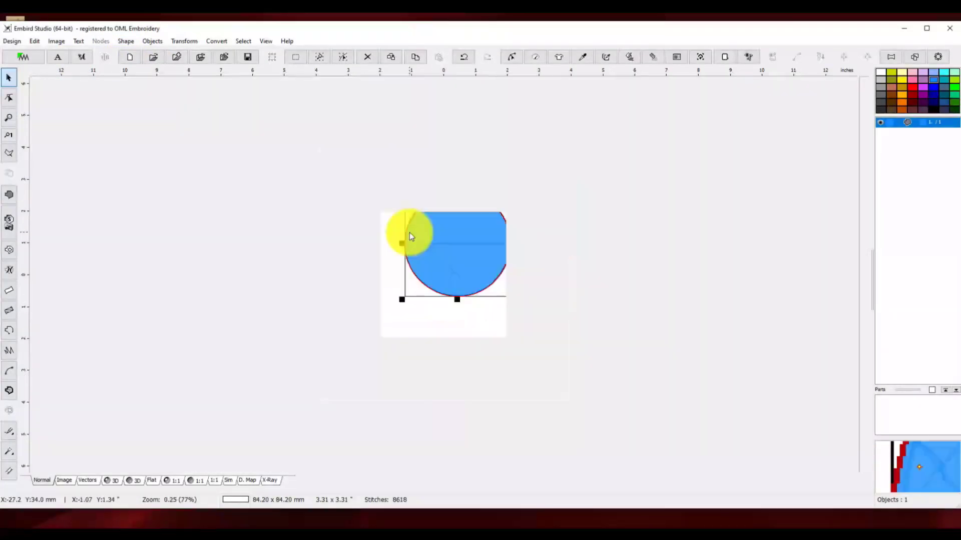
left_click_drag(473, 235, 442, 289)
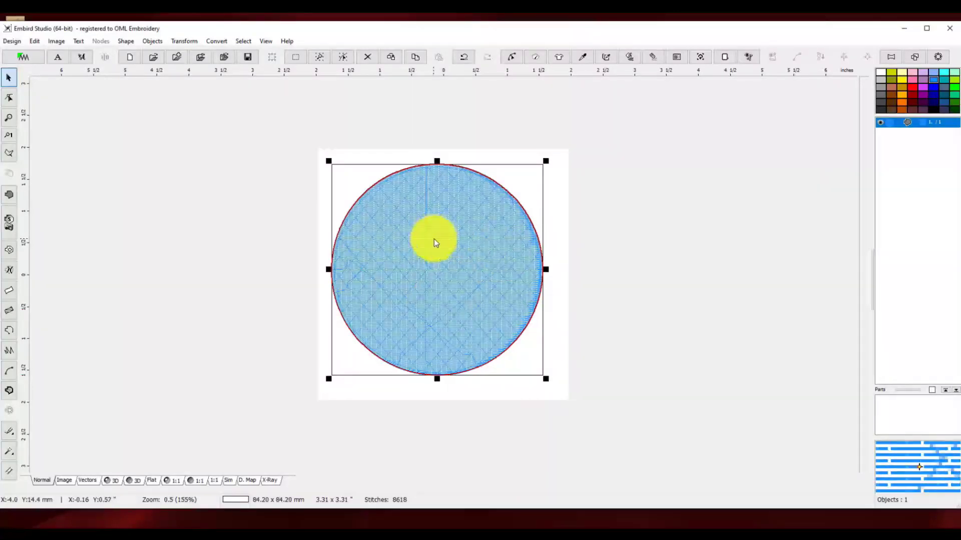
- Change the hoop size to Bernina Artista (oval), 5.7 x 10.0 inches, and apply it
left_click(725, 59)
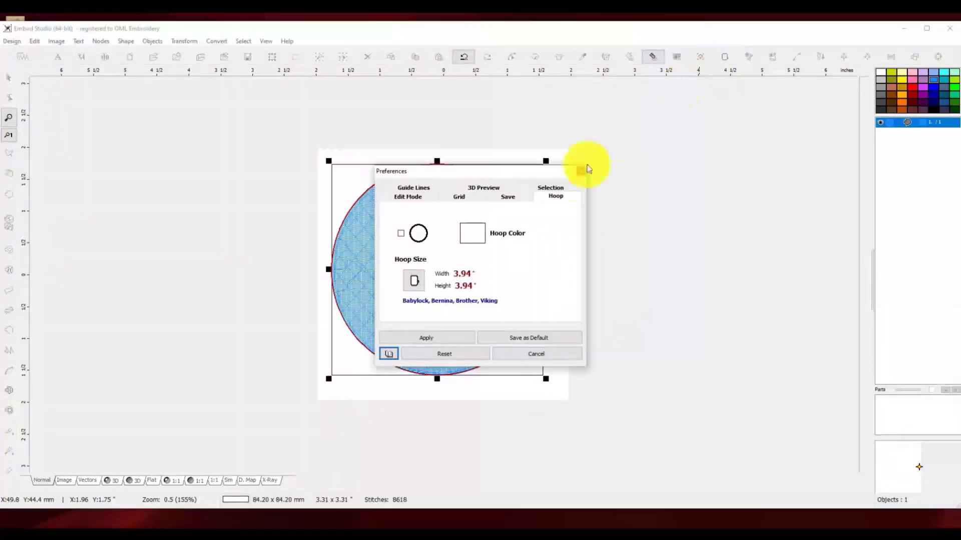
left_click(414, 284)
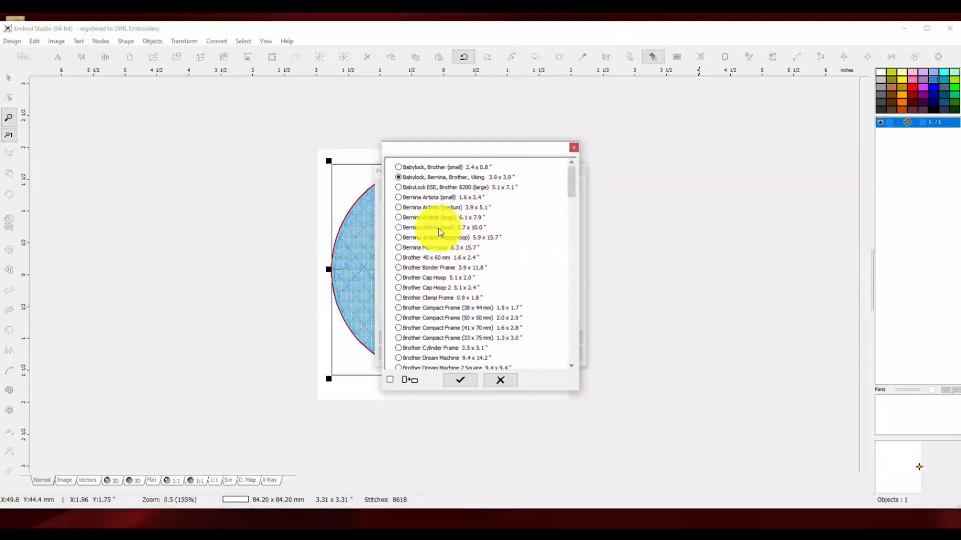
left_click(399, 228)
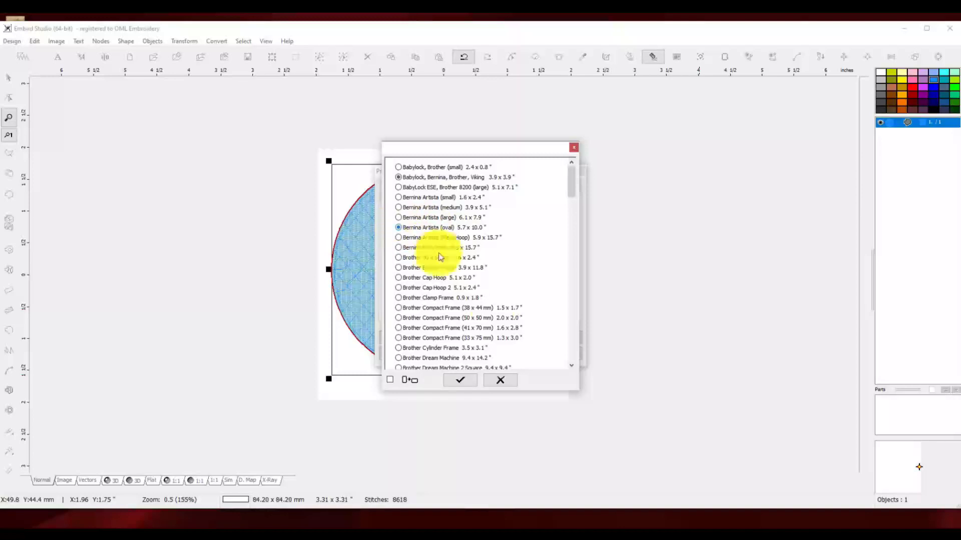
left_click(460, 380)
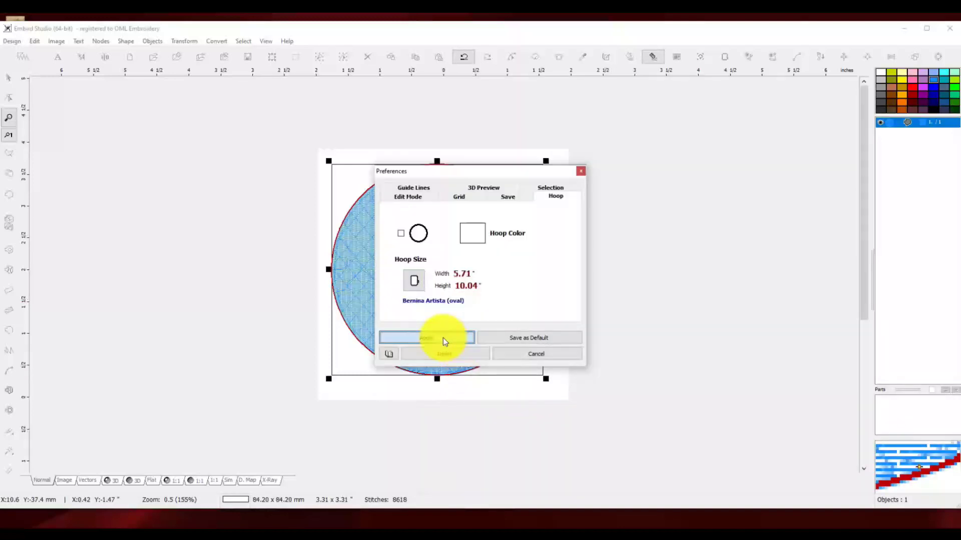
left_click(443, 337)
- Enlarge the circle proportionally to about 119 mm in diameter and reposition it so it lies fully inside the hoop
left_click_drag(429, 197, 491, 249)
left_click_drag(542, 163, 625, 78)
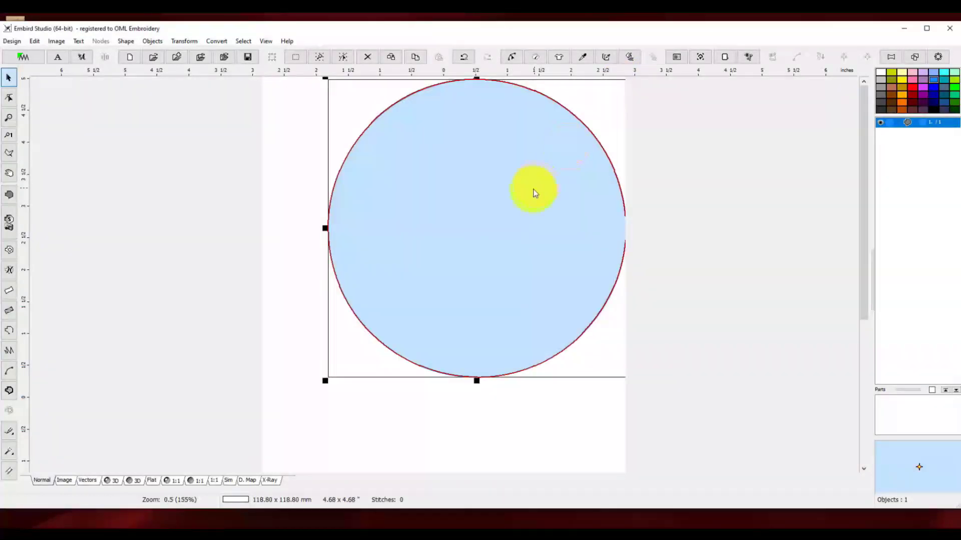
left_click_drag(534, 193, 477, 251)
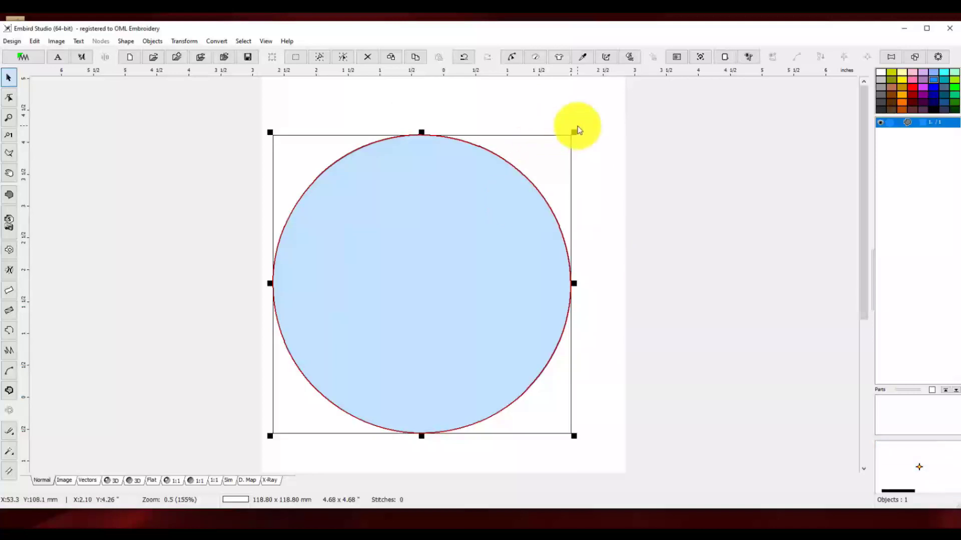
- Enlarge the circle proportionally to about 139 mm in diameter and reposition it within the hoop's width
left_click_drag(575, 133, 620, 92)
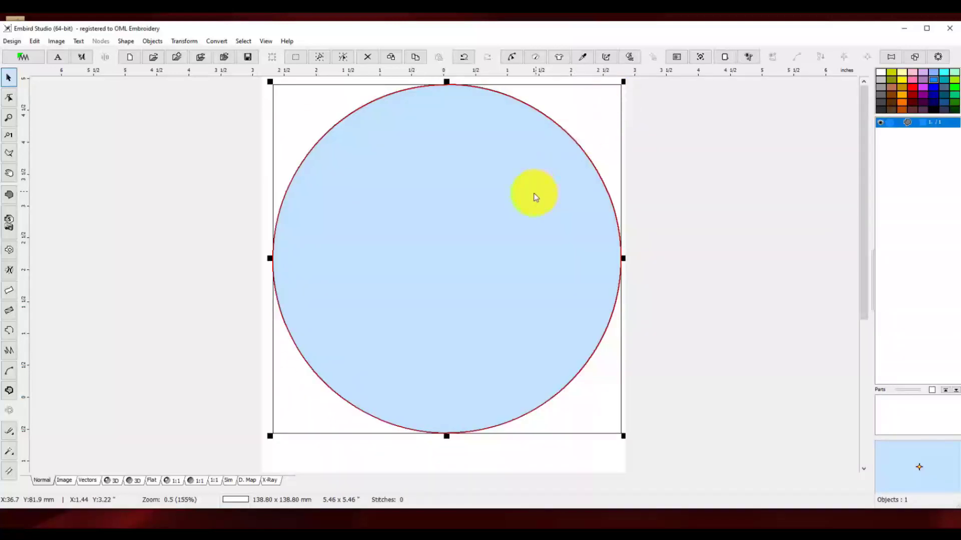
left_click_drag(532, 195, 529, 197)
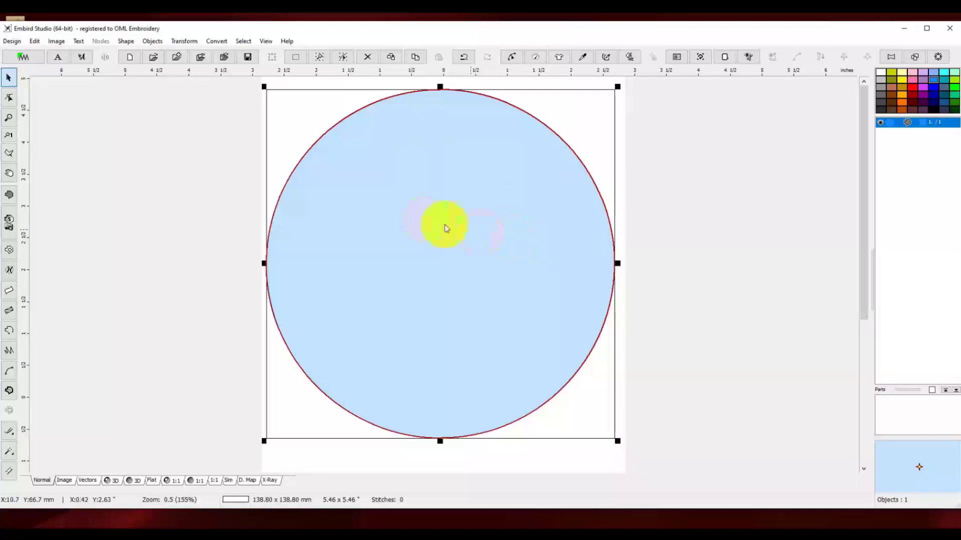
- Change the circle's fill from Plain Fill to the user-defined Puzzle Piece motif and apply it
right_click(495, 180)
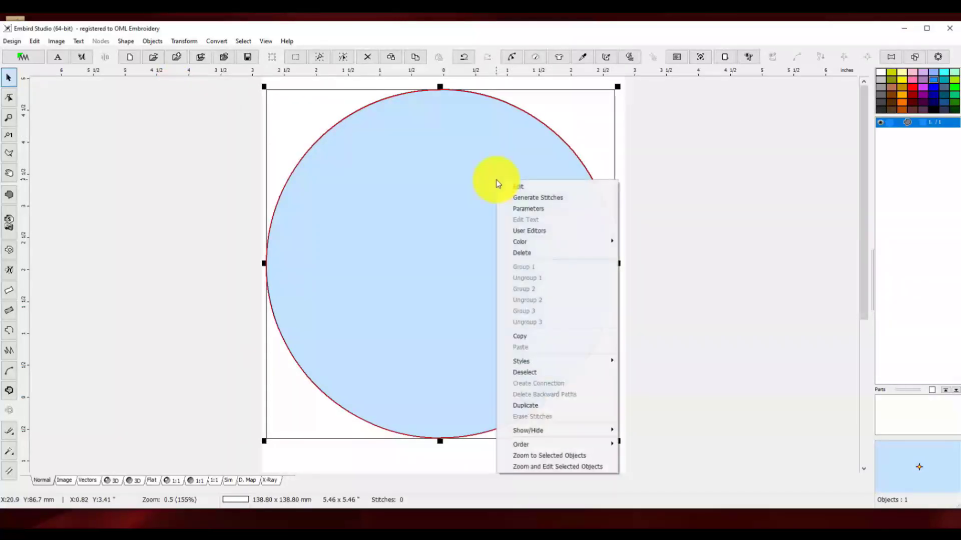
left_click(537, 213)
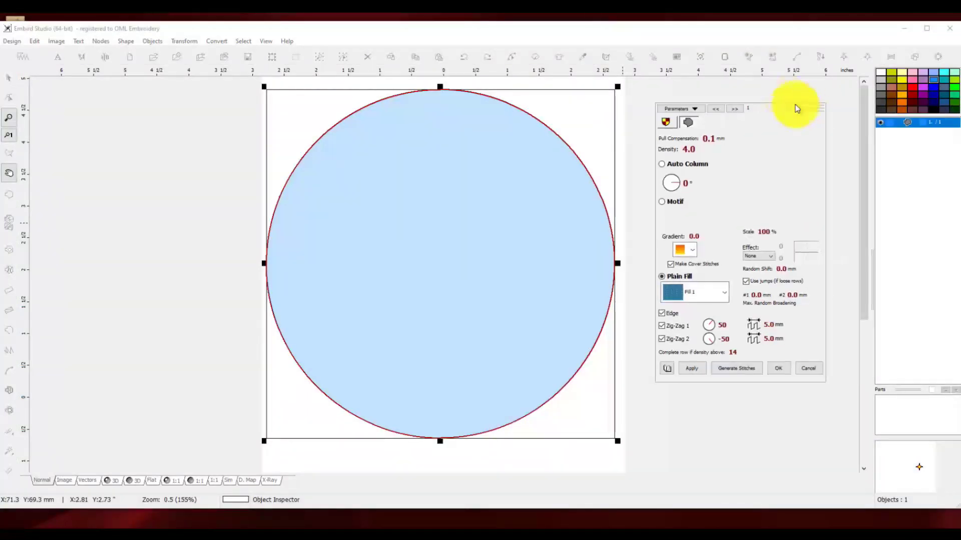
left_click_drag(796, 106, 775, 86)
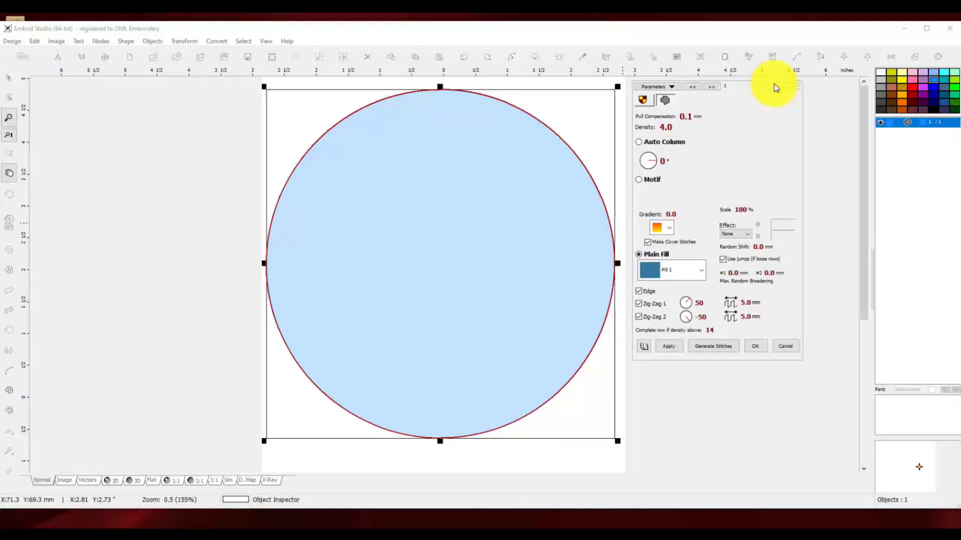
left_click(639, 180)
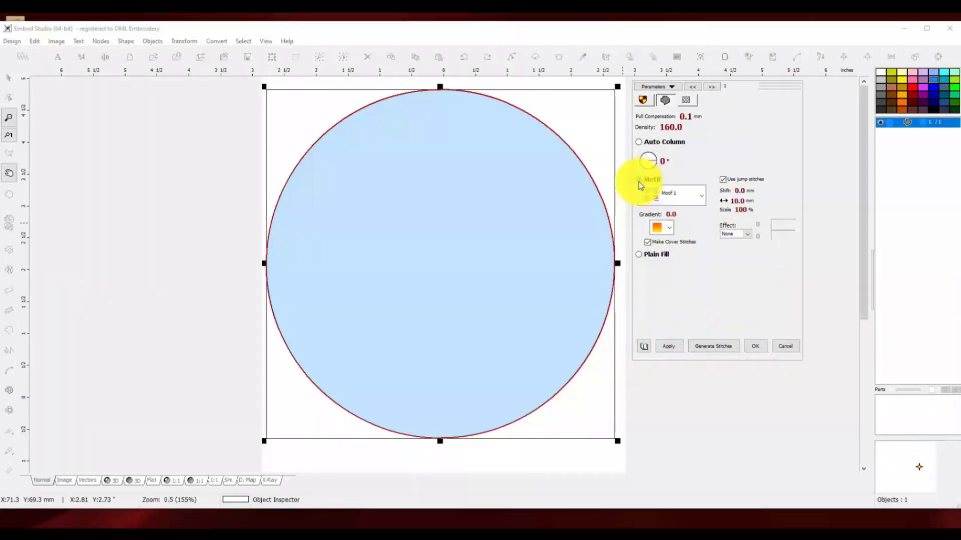
left_click(702, 199)
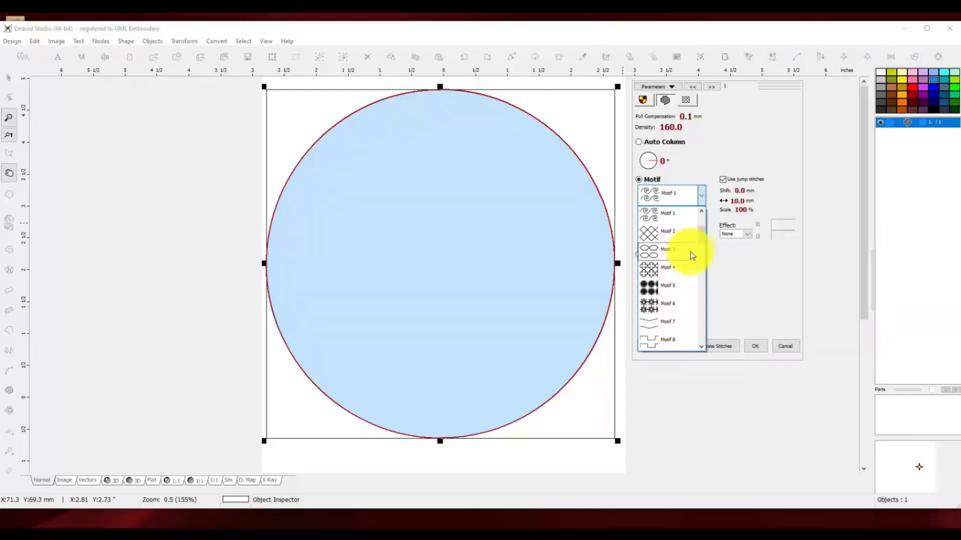
left_click_drag(702, 237, 696, 211)
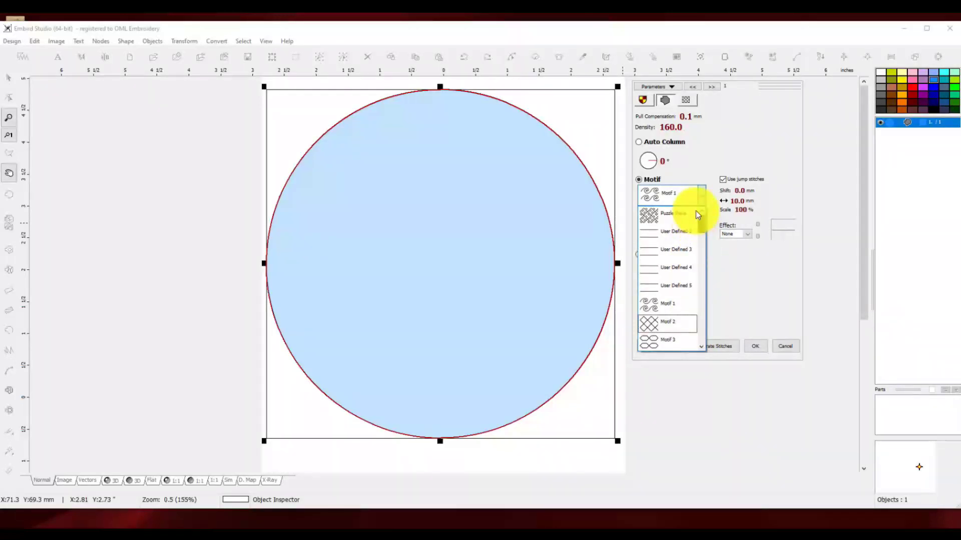
left_click(648, 219)
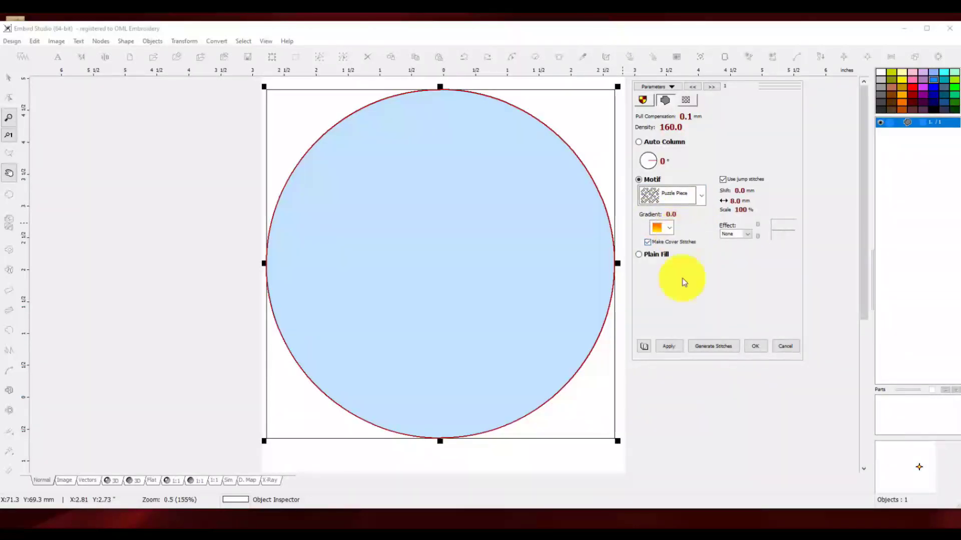
left_click(670, 345)
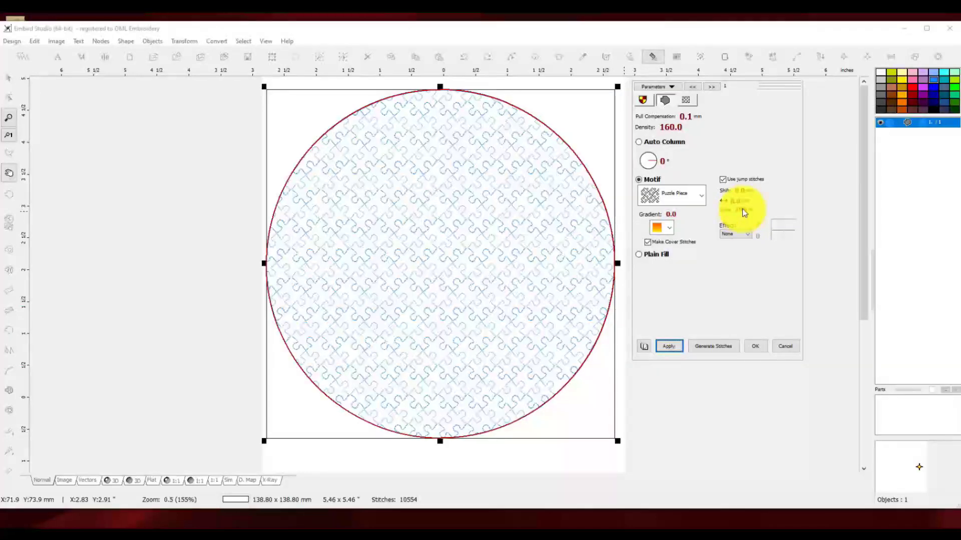
- Scale the Puzzle Piece motif to 200% and apply a Wave effect with values 29 and 40
left_click(665, 344)
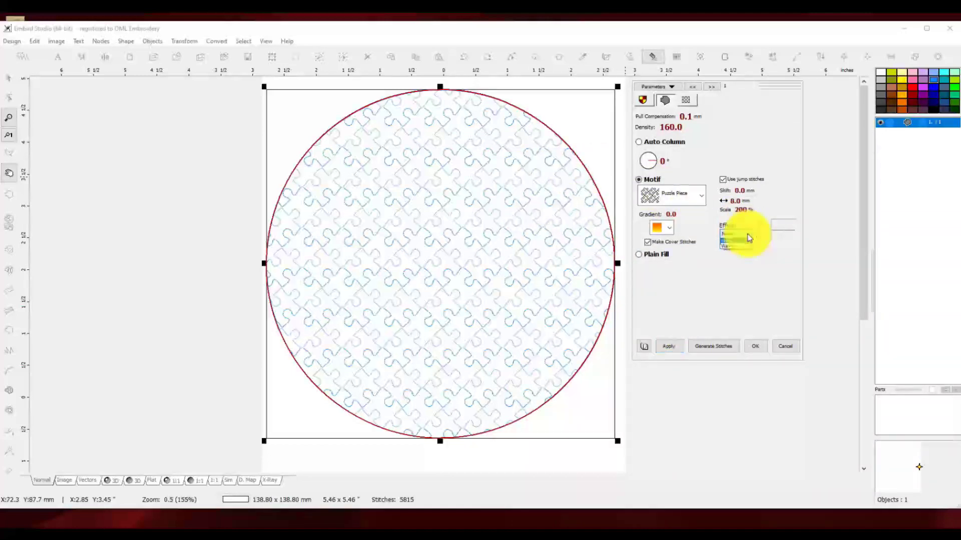
left_click(746, 241)
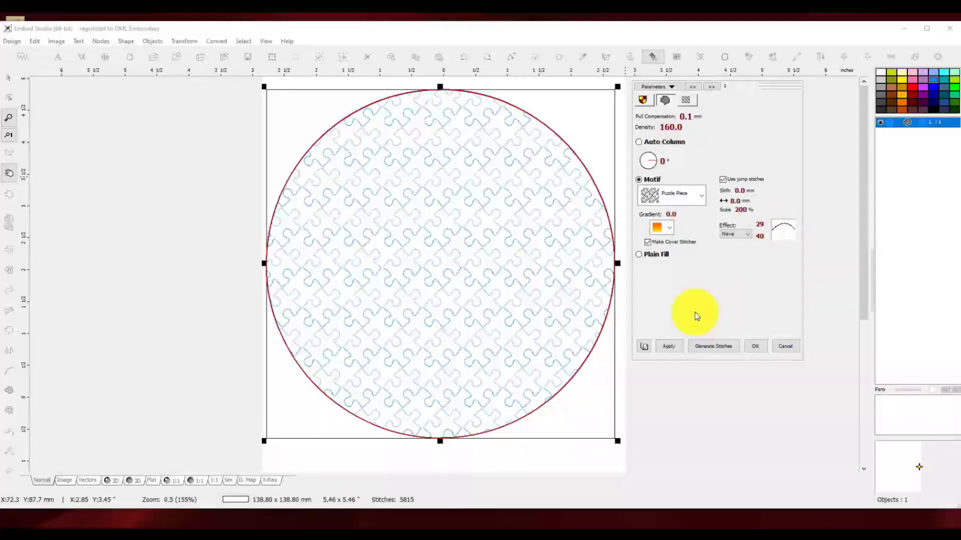
left_click(668, 348)
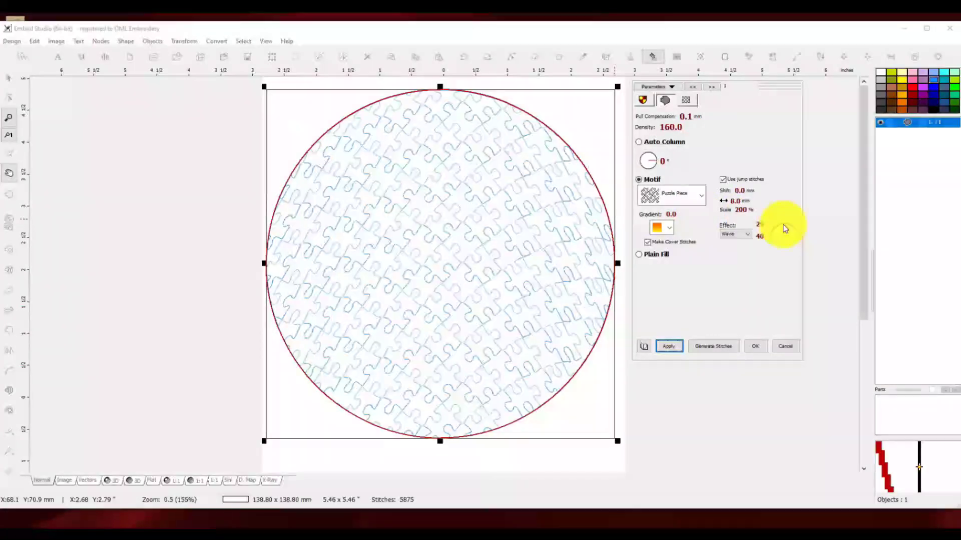
- Try other Wave effect shapes on the puzzle fill, including values -19 and 40 and values 45 and 45
left_click_drag(785, 227, 784, 234)
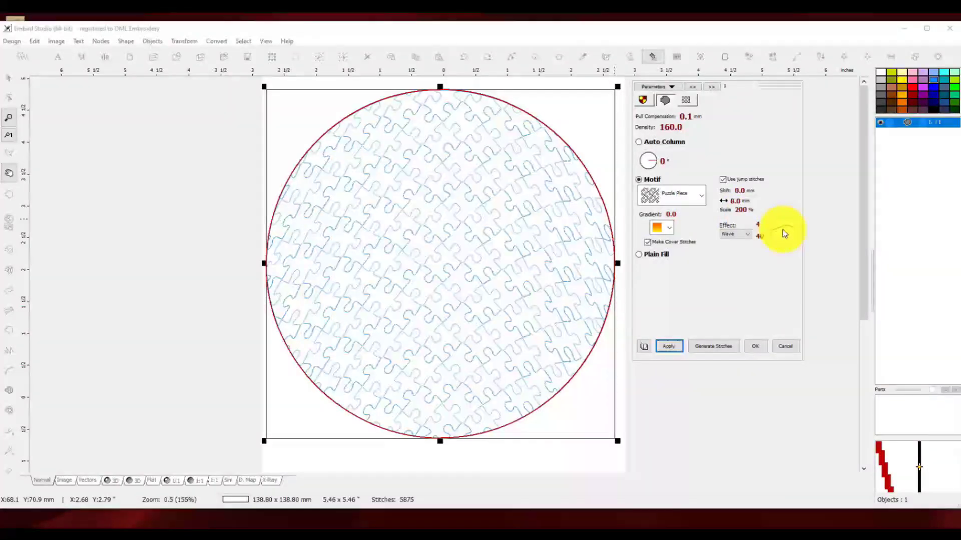
left_click(670, 347)
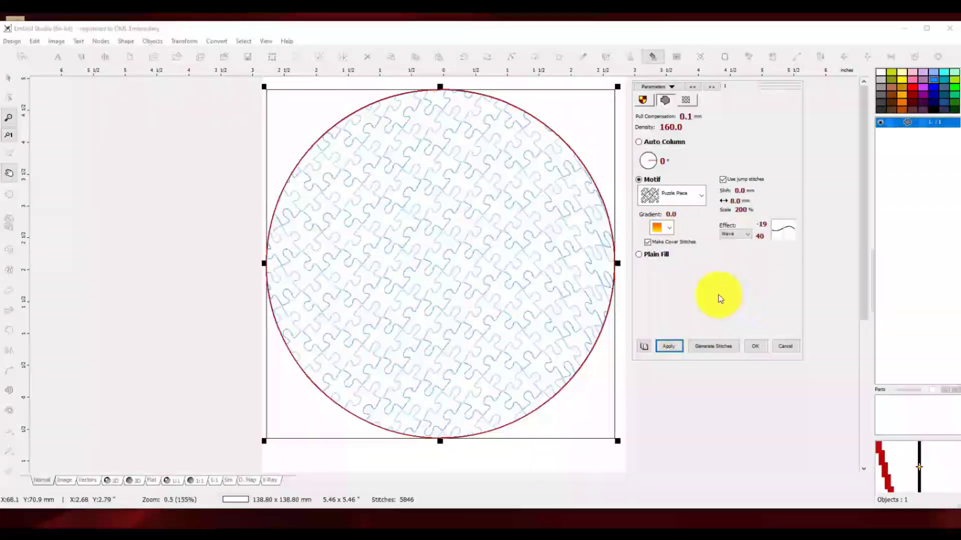
left_click_drag(791, 215, 785, 244)
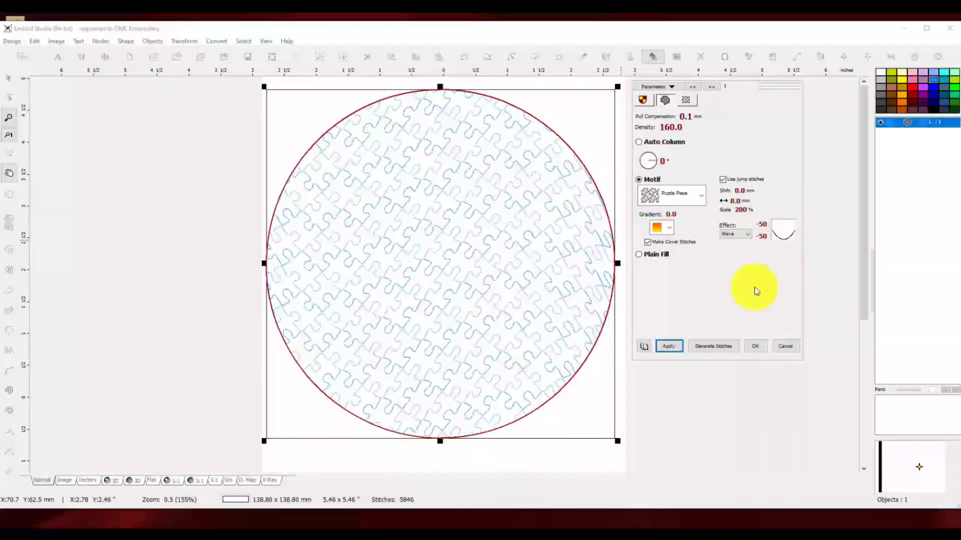
left_click(669, 348)
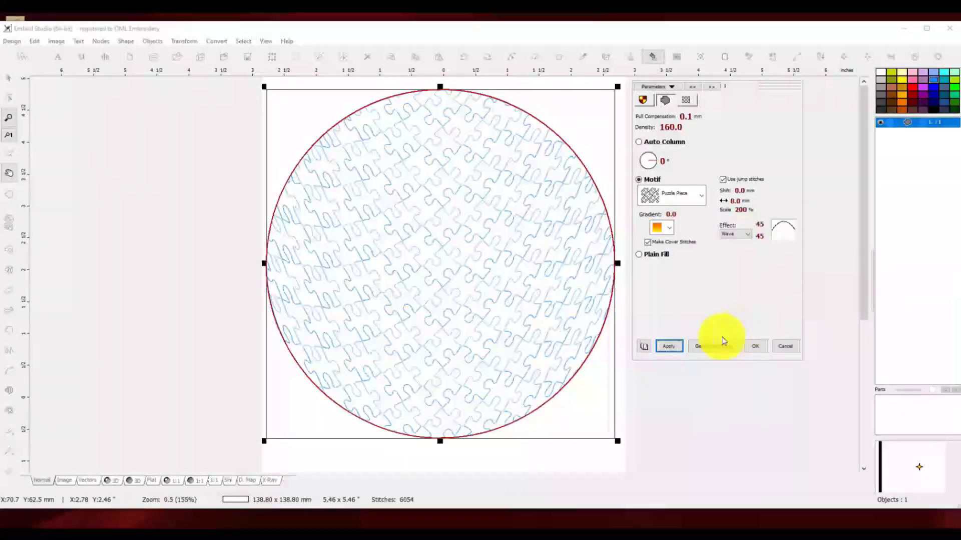
left_click(669, 348)
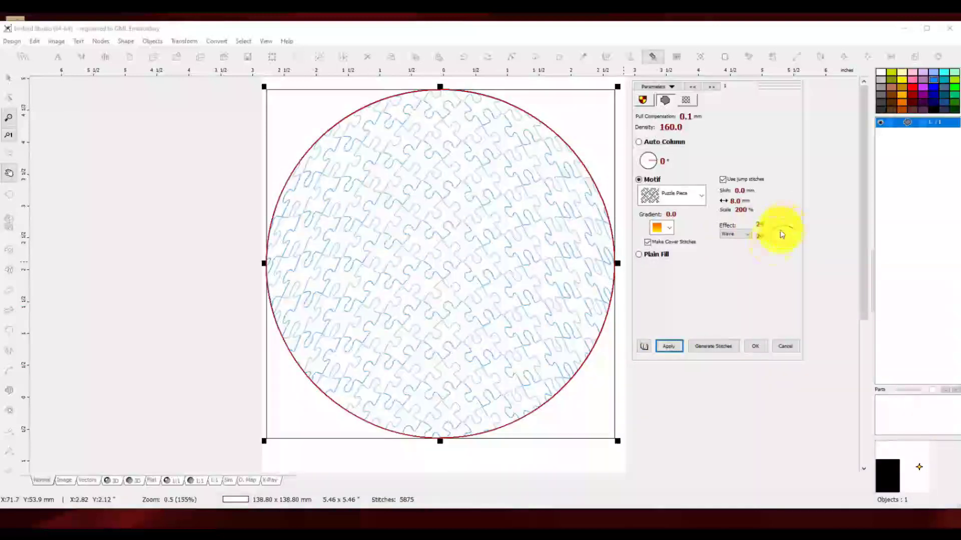
- Generate the puzzle fill's stitches with both Wave effect values at 24 and preview the deselected circle in 3D
left_click(667, 346)
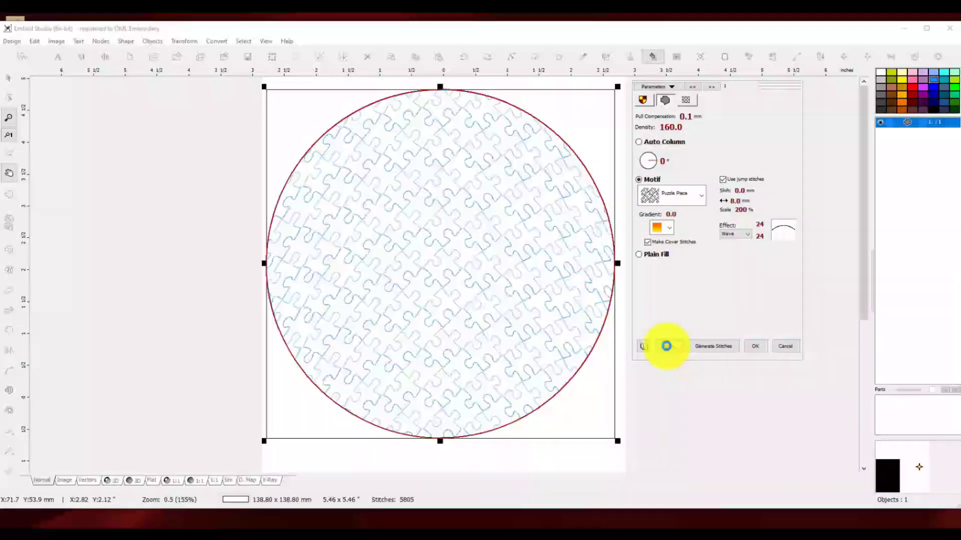
left_click(710, 346)
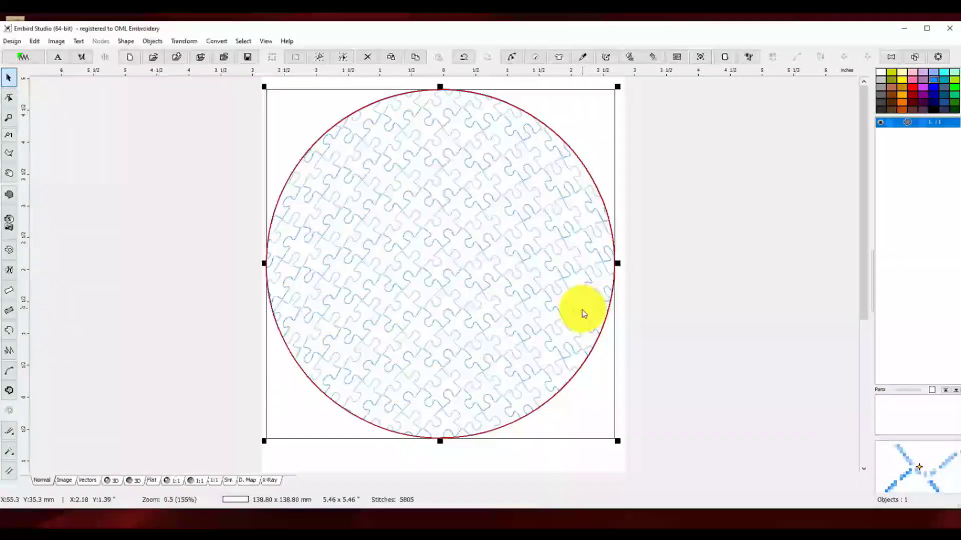
left_click(294, 460)
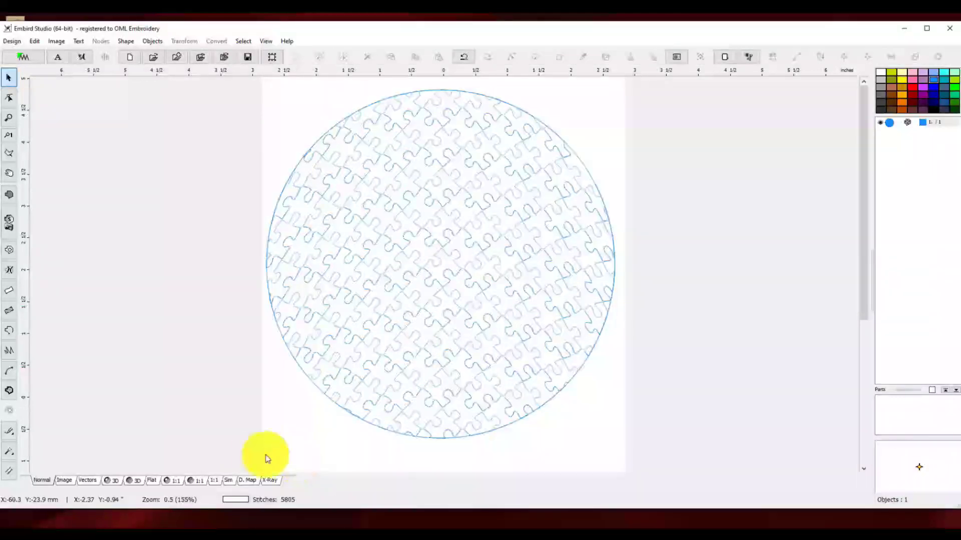
left_click(113, 479)
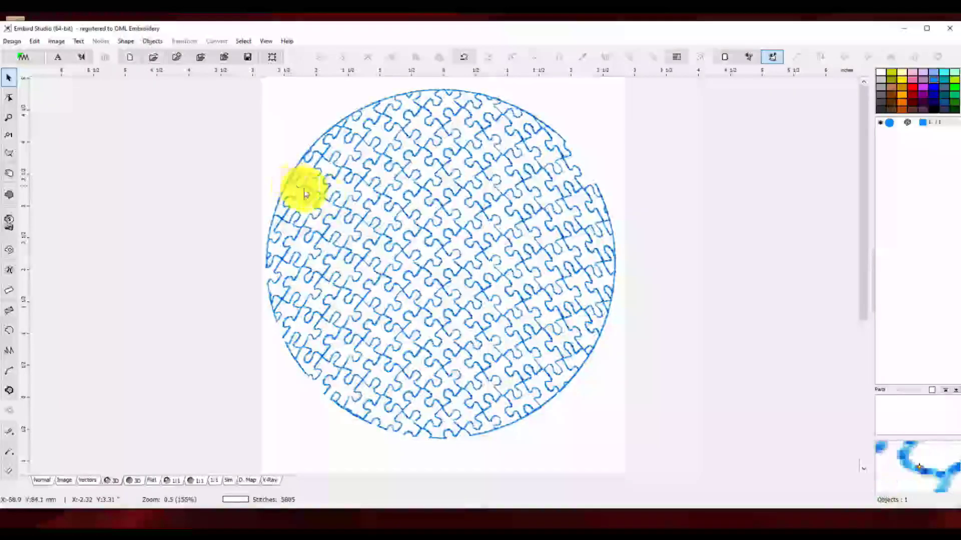
- Transfer the finished puzzle fill design from Embird Studio into Embird Editor
left_click(197, 118)
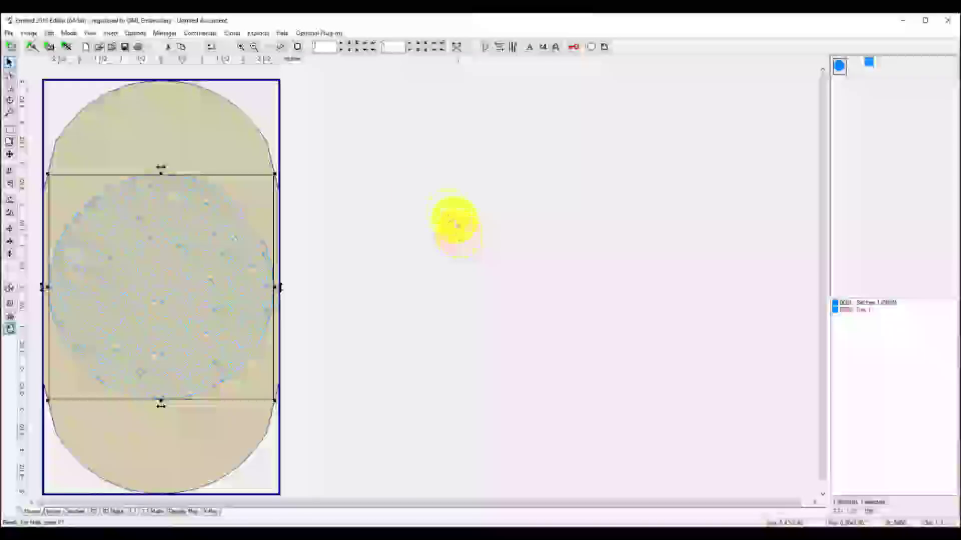
left_click(372, 164)
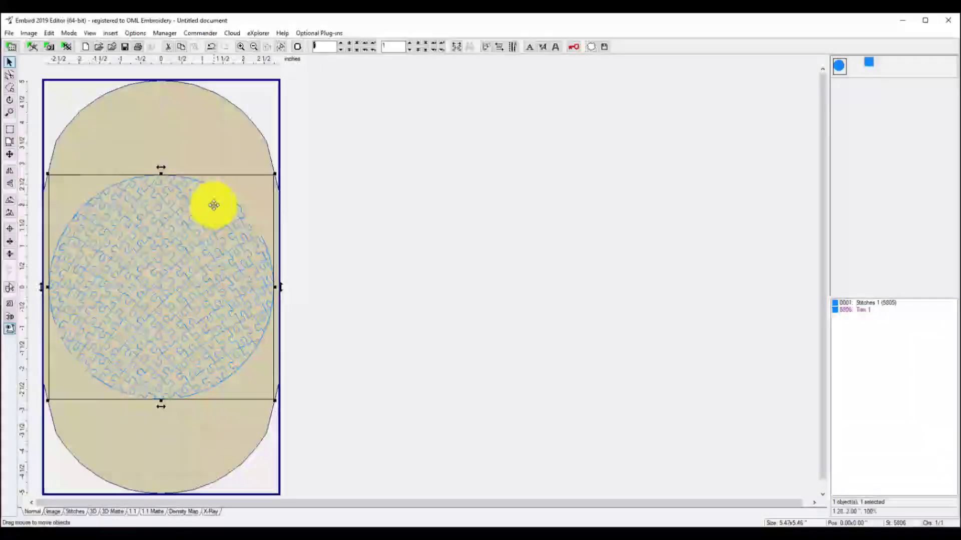
- Move the puzzle-filled circle above the oval hoop's centre, to about 0.06 inches horizontally and 0.28 inches vertically
left_click_drag(198, 257, 199, 240)
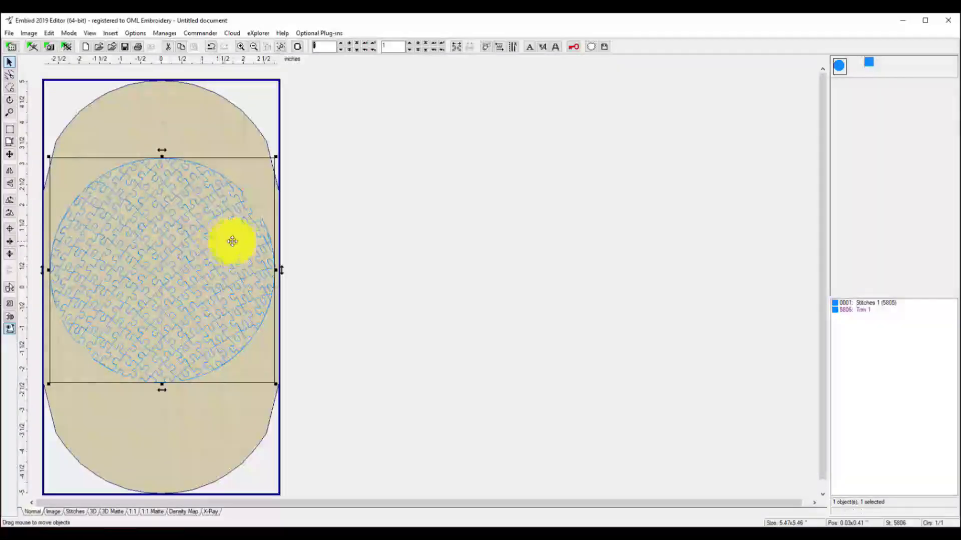
mouse_move(202, 249)
left_mouse_down()
mouse_move(202, 234)
mouse_move(200, 246)
left_mouse_up()
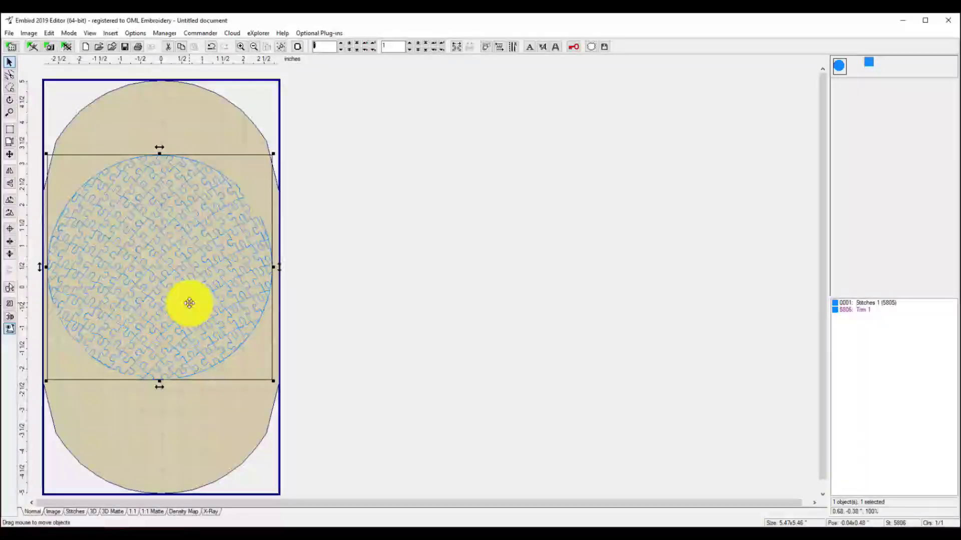
left_click_drag(189, 303, 193, 312)
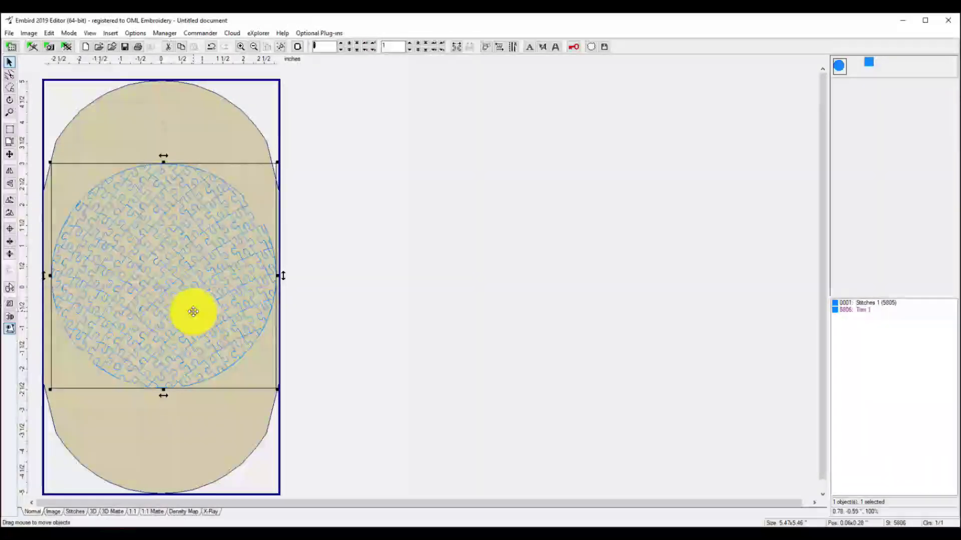